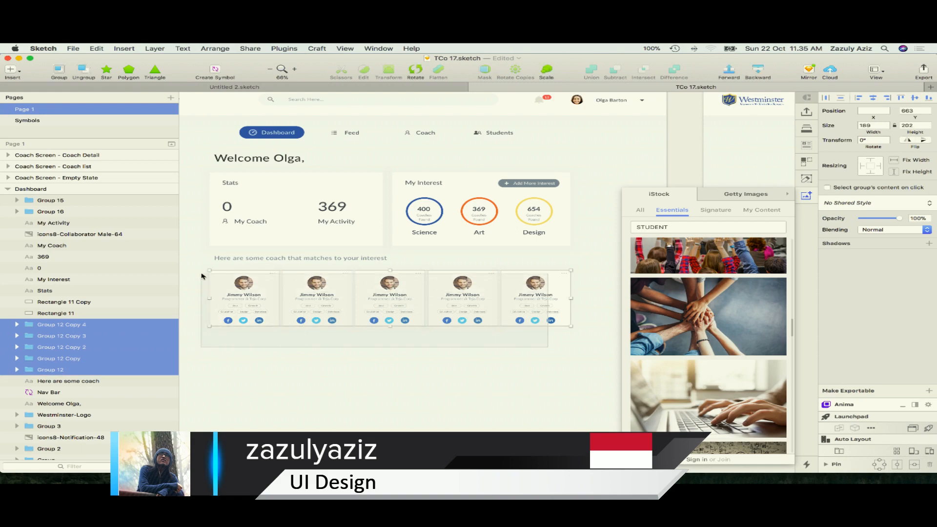
Select the five coach cards and scale them down proportionally so that each measures 179 × 192
left_click(438, 382)
left_click_drag(581, 352, 250, 276)
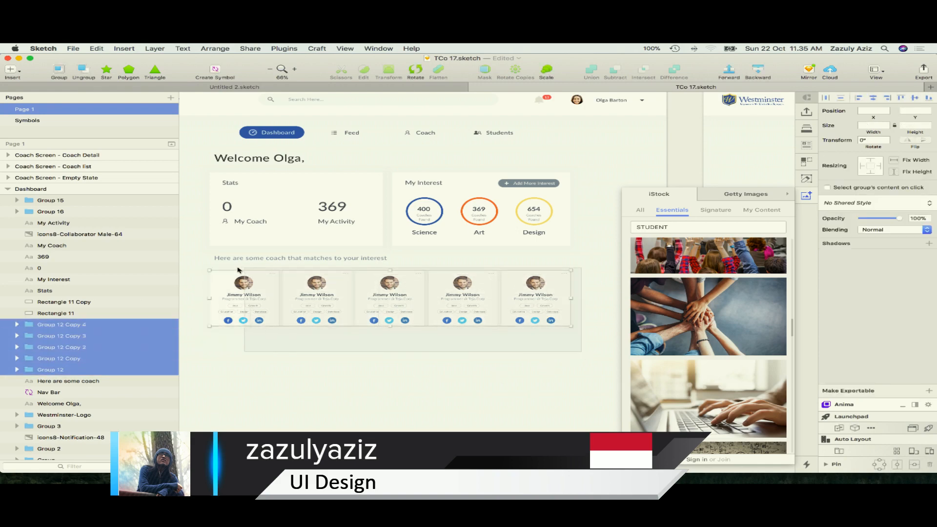
left_click(549, 69)
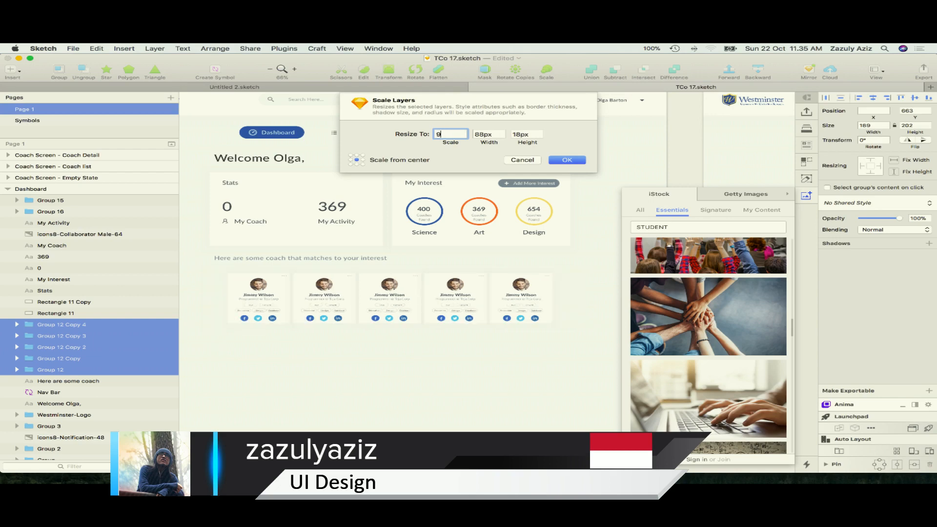
key("Return")
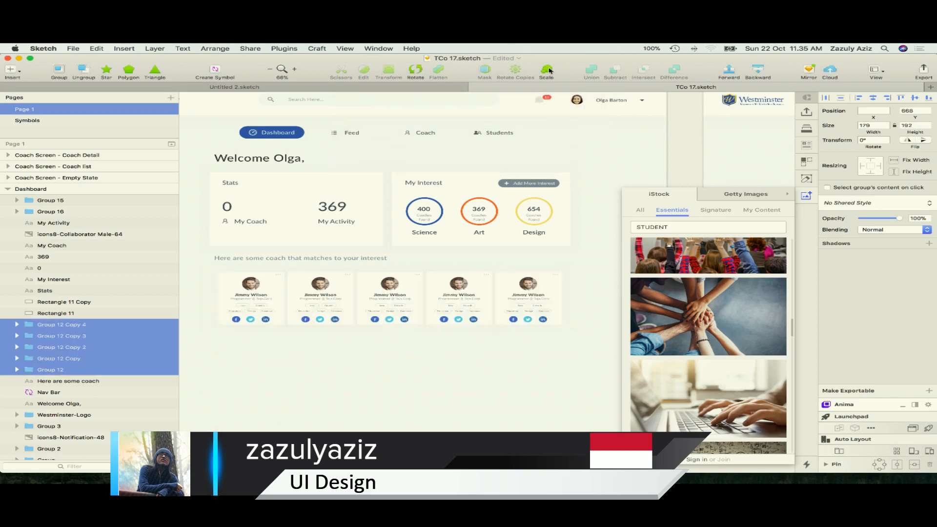
Align the first coach card with the Stats box's left edge and the last card with the My Interest box's right edge
left_click(570, 356)
left_click_drag(241, 298, 231, 299)
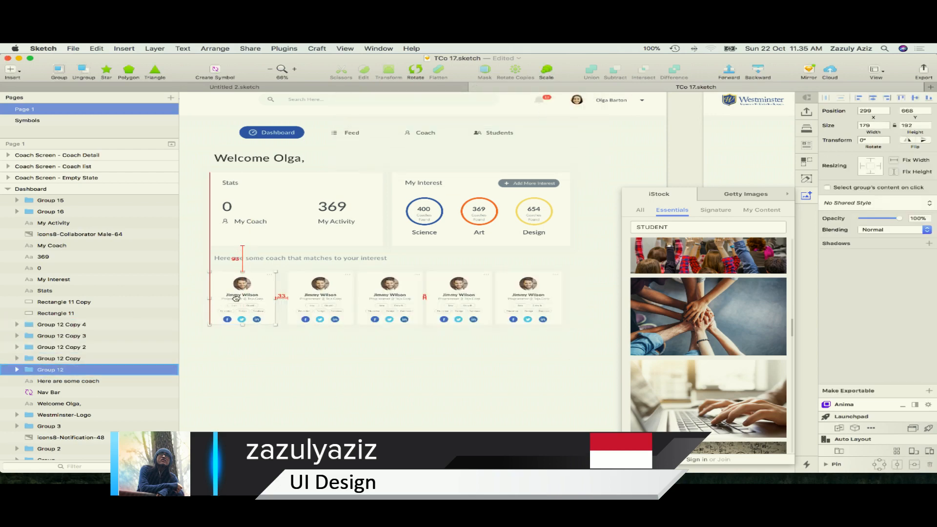
left_click(563, 308)
left_click_drag(559, 308, 568, 307)
left_click_drag(570, 353, 254, 301)
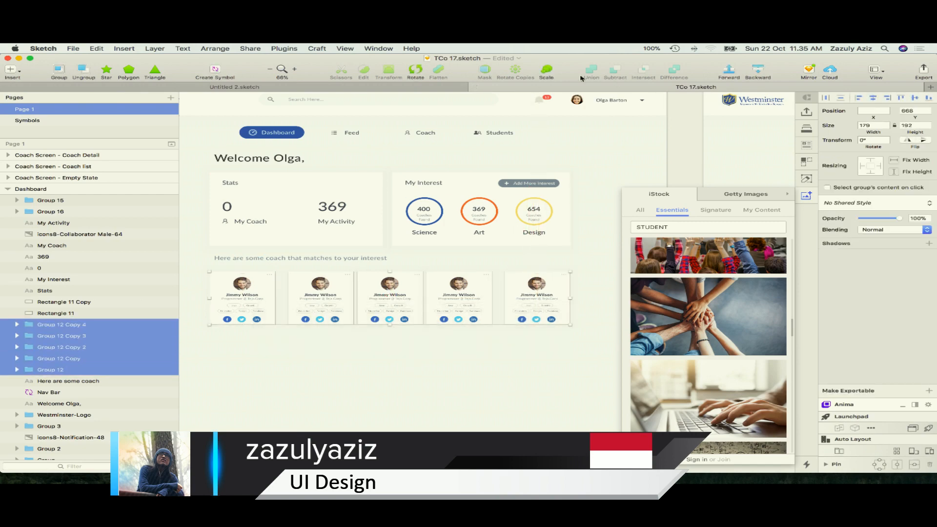
left_click(547, 71)
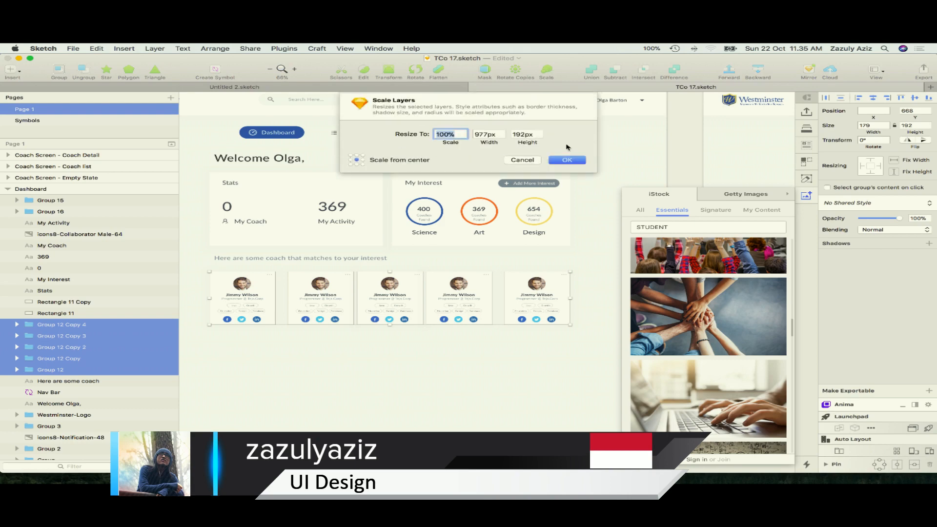
left_click(563, 157)
left_click(485, 350)
Distribute the five coach cards horizontally so that the gaps between them are equal
scroll(486, 350, "down", 5)
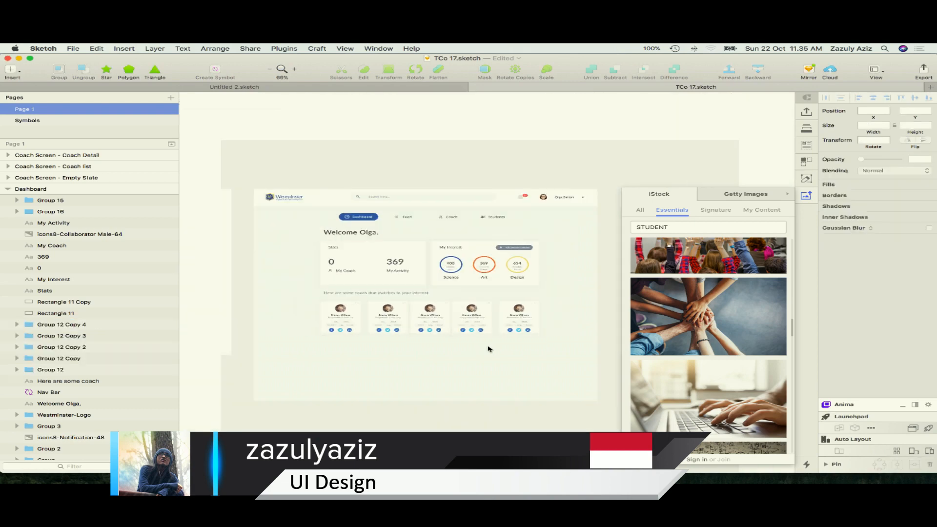
scroll(515, 358, "up", 4)
left_click_drag(556, 348, 253, 285)
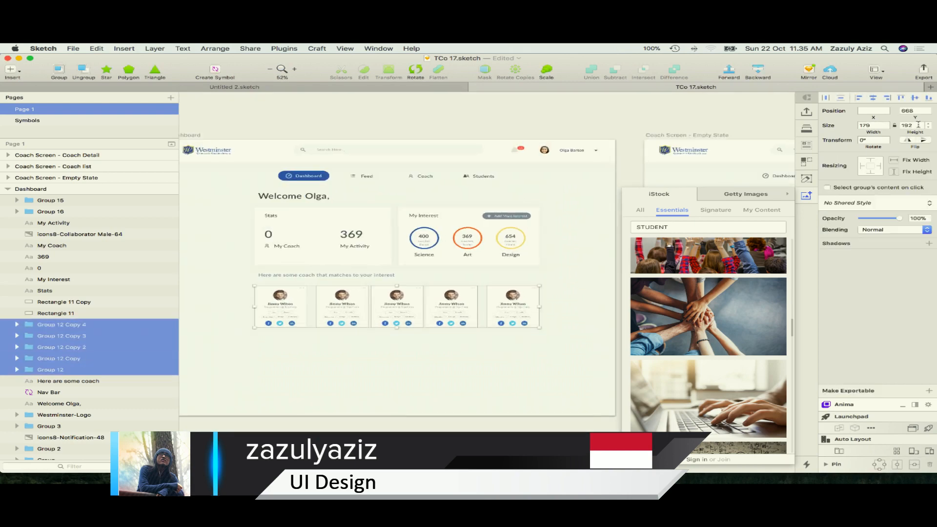
left_click(826, 98)
left_click(580, 135)
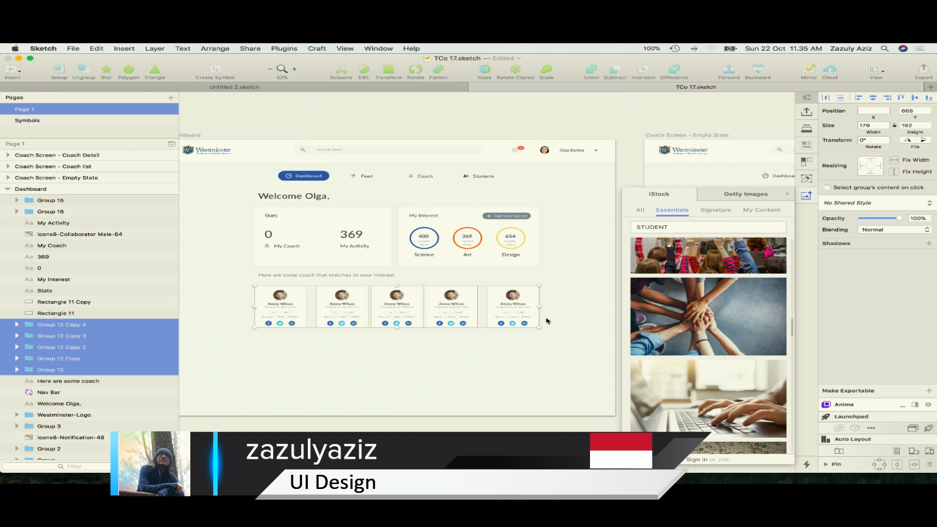
left_click(532, 352)
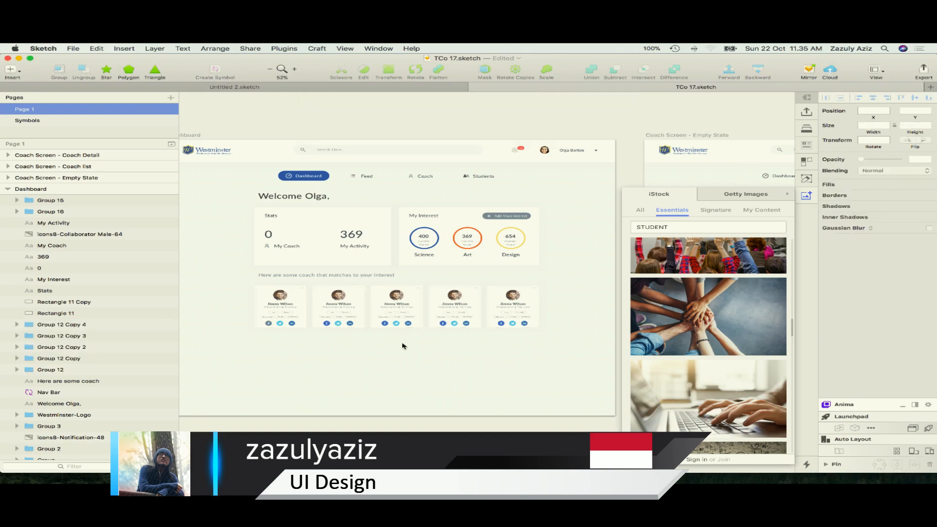
Shorten the Dashboard artboard by raising its bottom edge closer to the row of coach cards
left_click(347, 348)
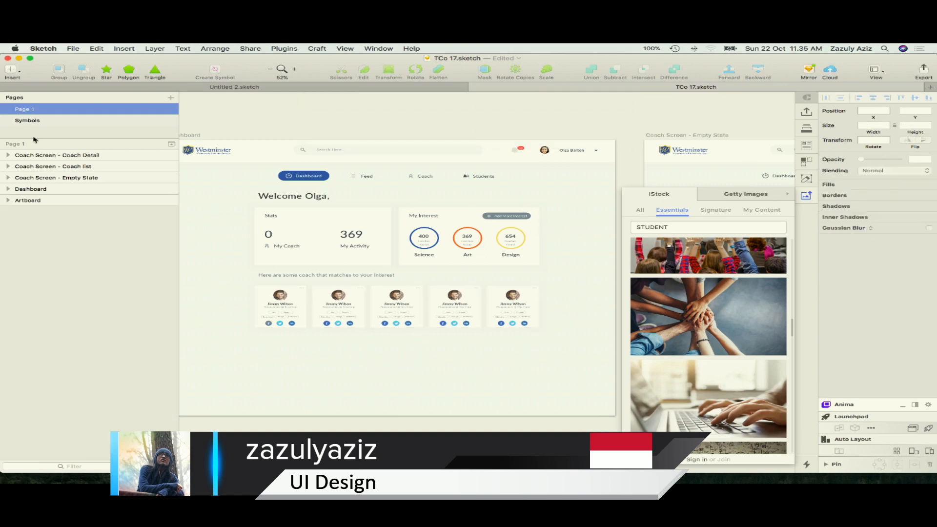
left_click(77, 191)
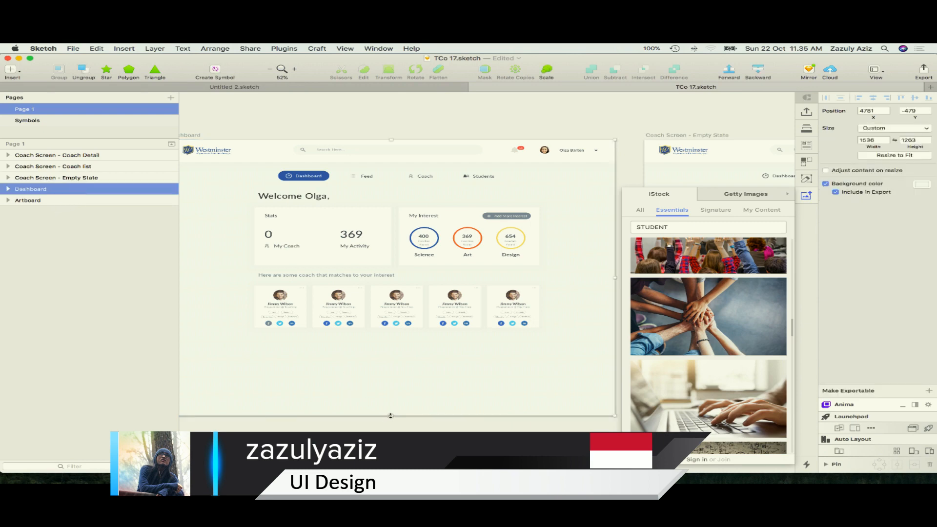
left_click_drag(391, 415, 391, 368)
left_click(450, 398)
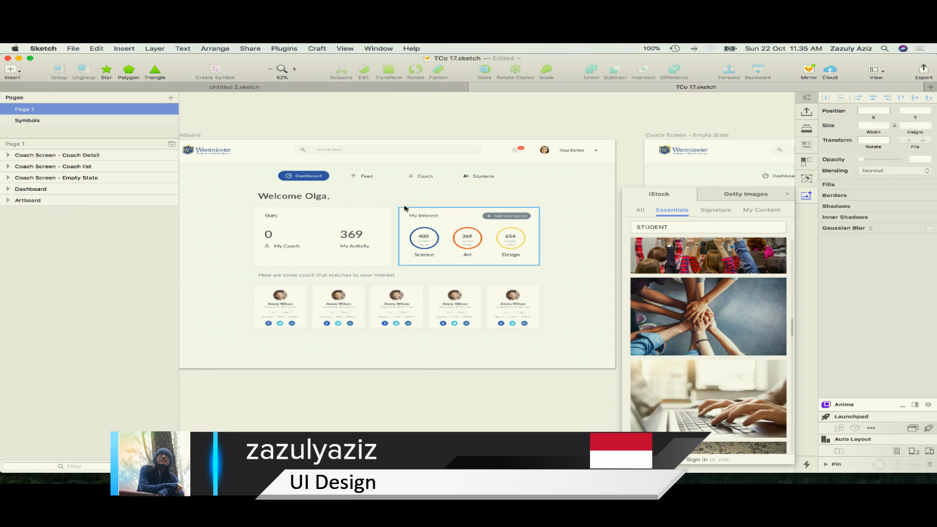
Draw a straight horizontal line about 451 px long just below the coach cards, starting near the first card's left edge
key("v")
left_click(257, 342)
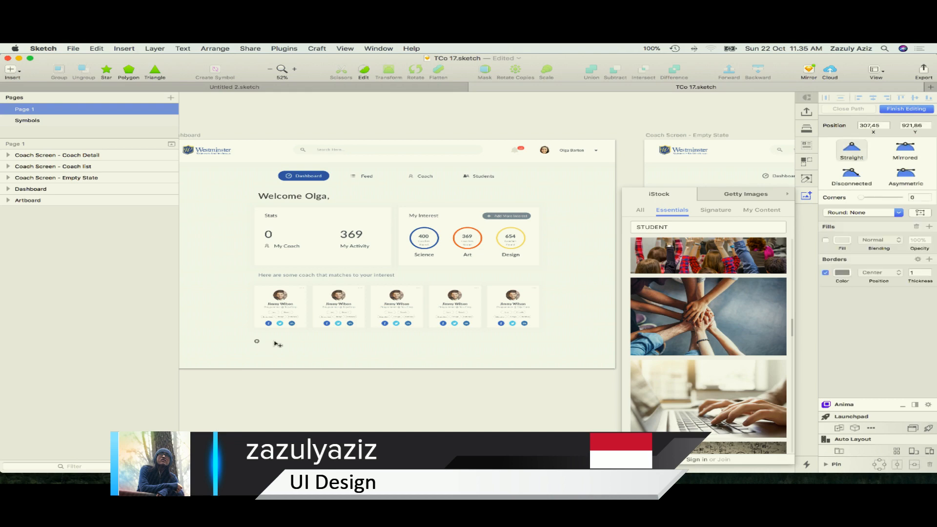
key("Escape")
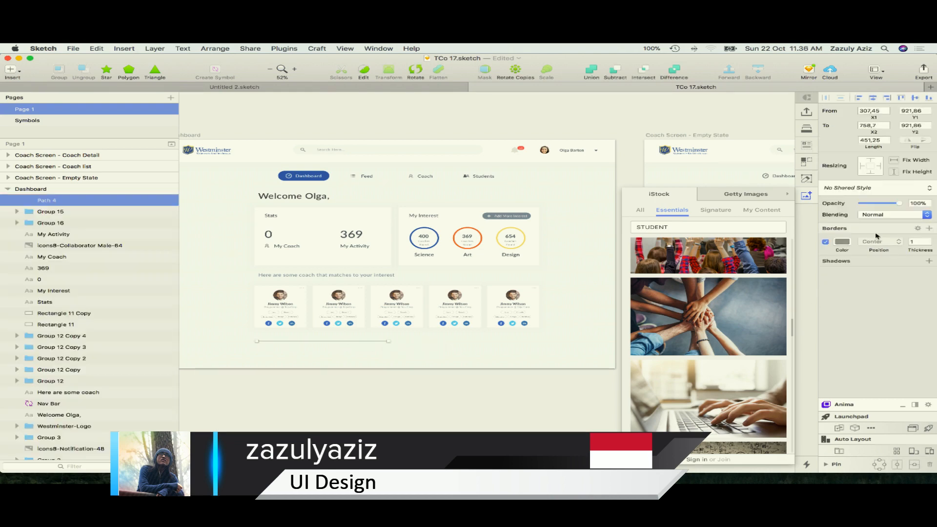
left_click_drag(355, 341, 357, 342)
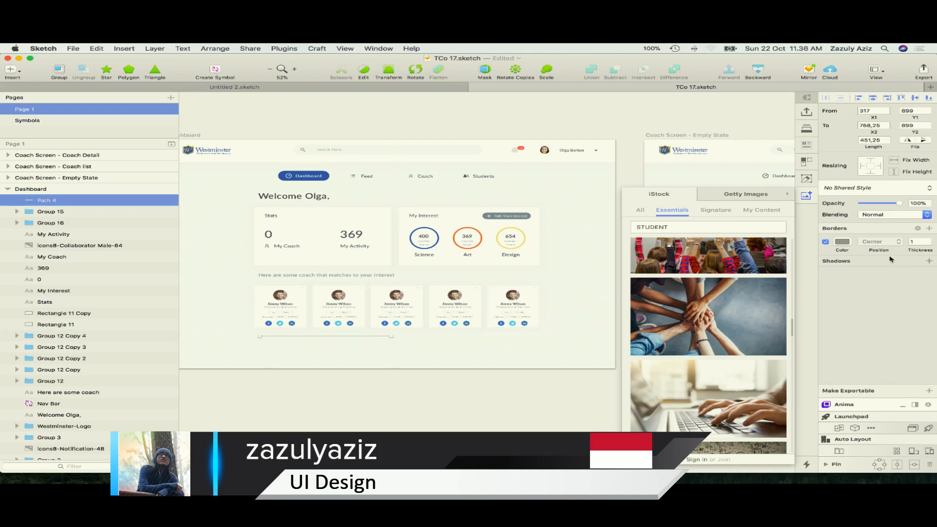
Set the border thickness of the line below the coach cards to 5
type("6")
key("Return")
left_click(918, 230)
left_click(441, 362)
Extend the line to about 968 px so that it spans the full width of the coach card row
left_click_drag(363, 338, 522, 336)
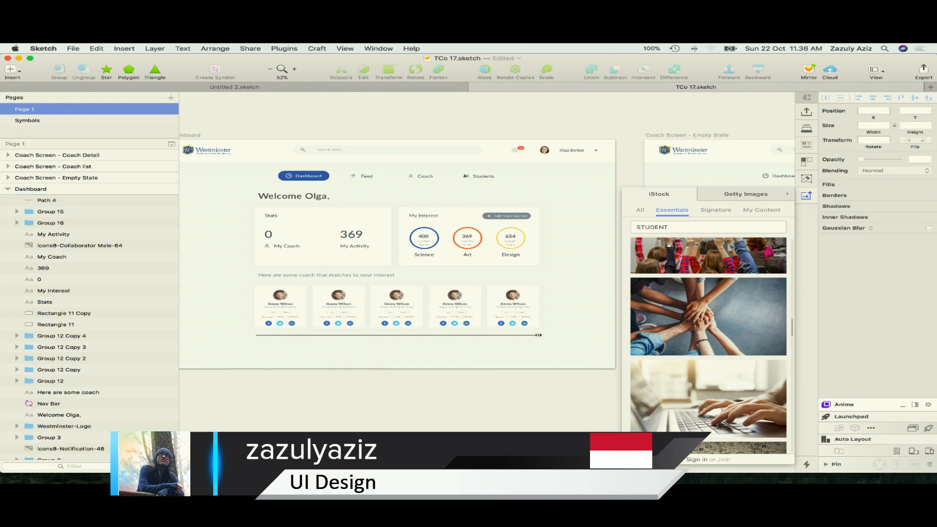
scroll(526, 344, "up", 2)
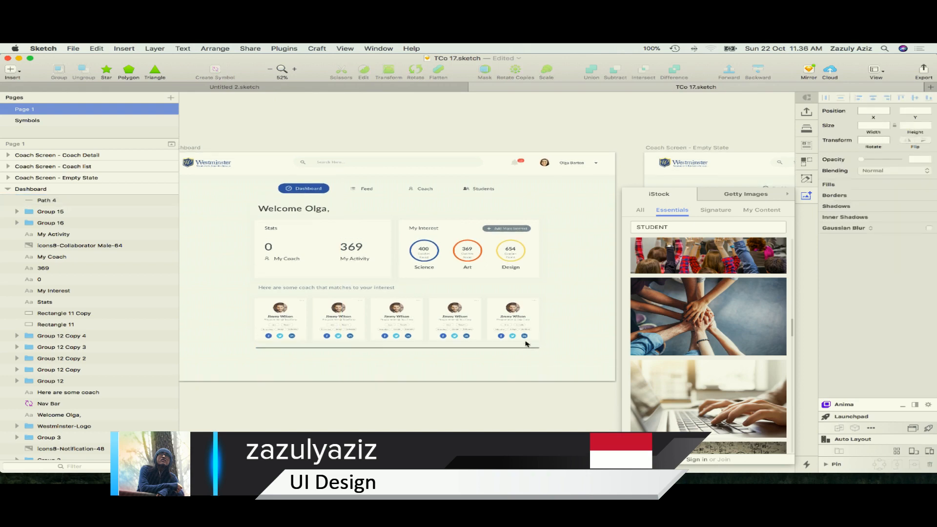
left_click_drag(468, 348, 466, 350)
left_click(496, 374)
Change the line's border color to light gray DDDDDD
left_click(503, 350)
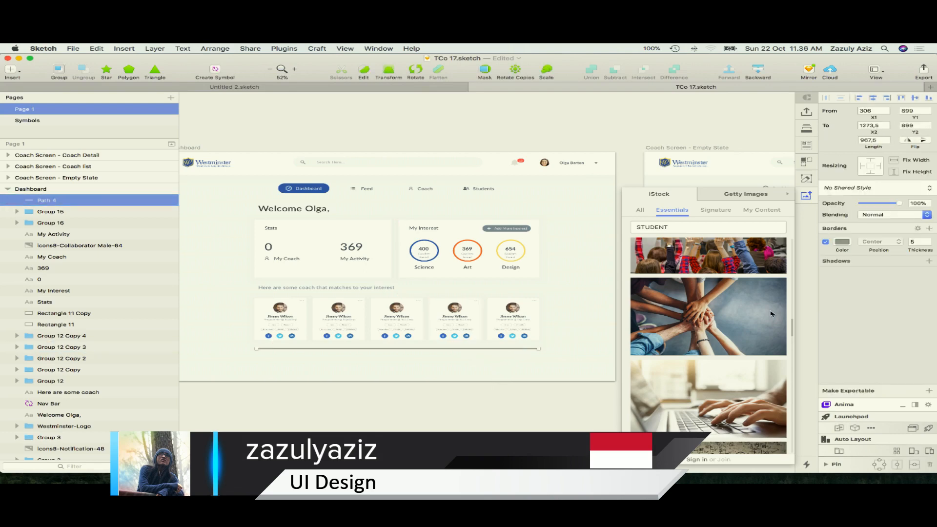
left_click(843, 242)
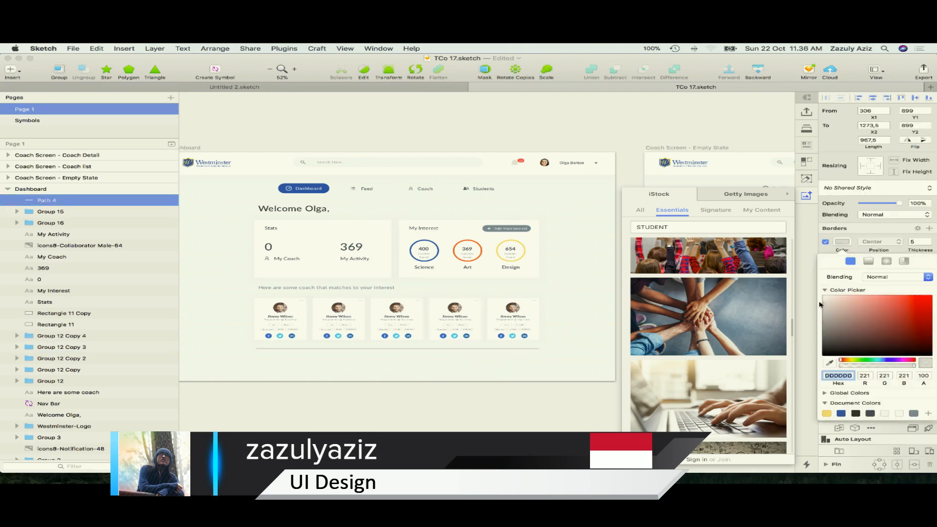
left_click(452, 410)
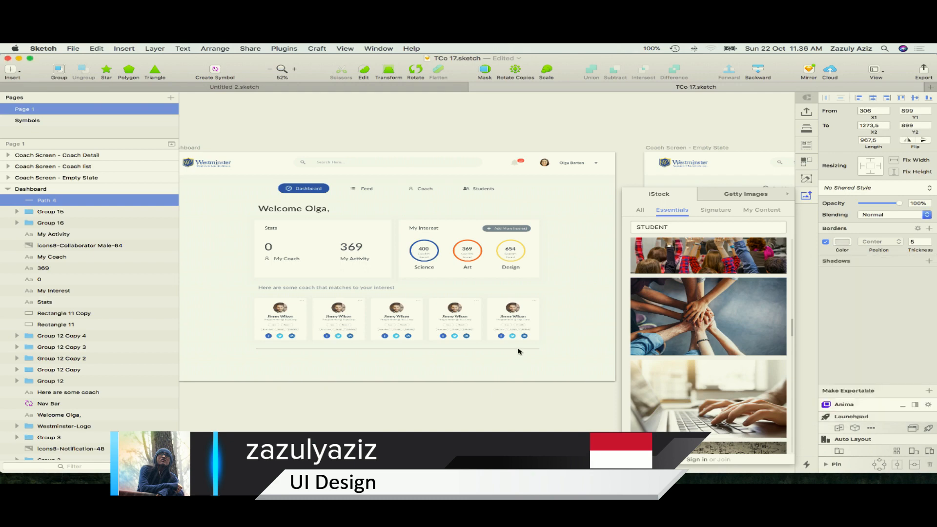
left_click(527, 411)
Duplicate the gray line, shorten the copy to about 361 px from its right end, and color it blue 0D63A8
left_click(512, 350)
key("super+d")
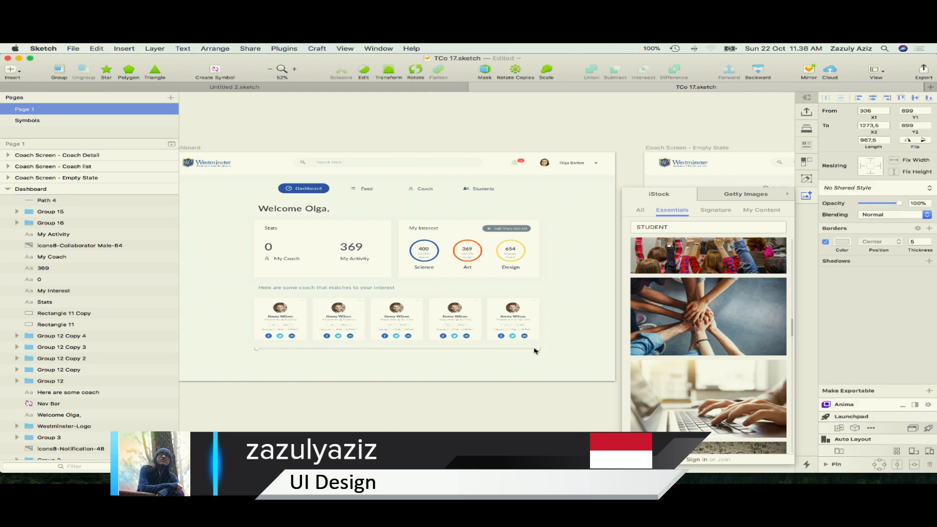
left_click(840, 246)
left_click(841, 413)
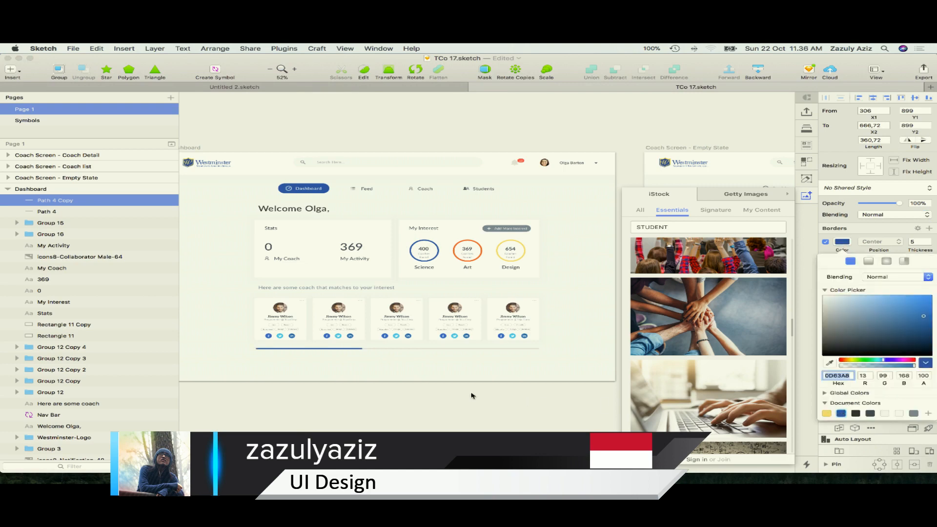
left_click(459, 403)
Select the gray and blue lines together and nudge both down to Y 903
left_click_drag(544, 377, 348, 349)
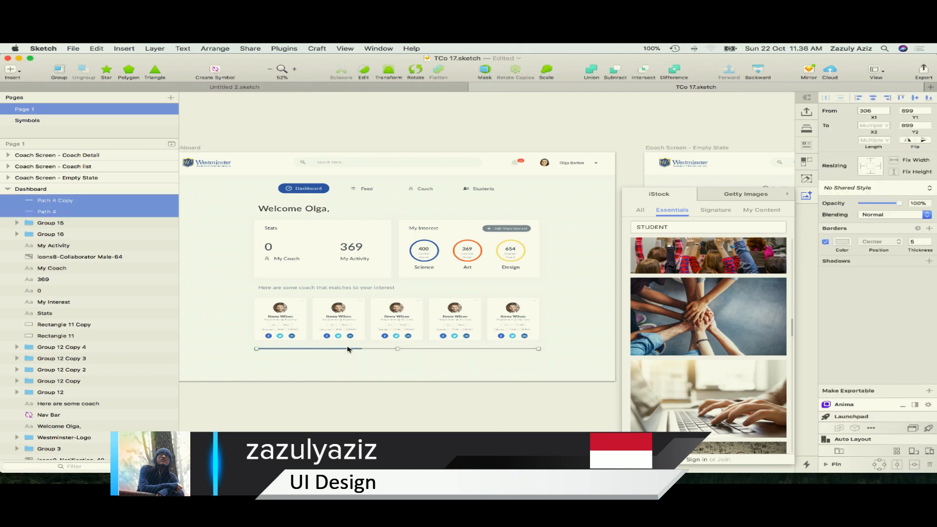
key("Down")
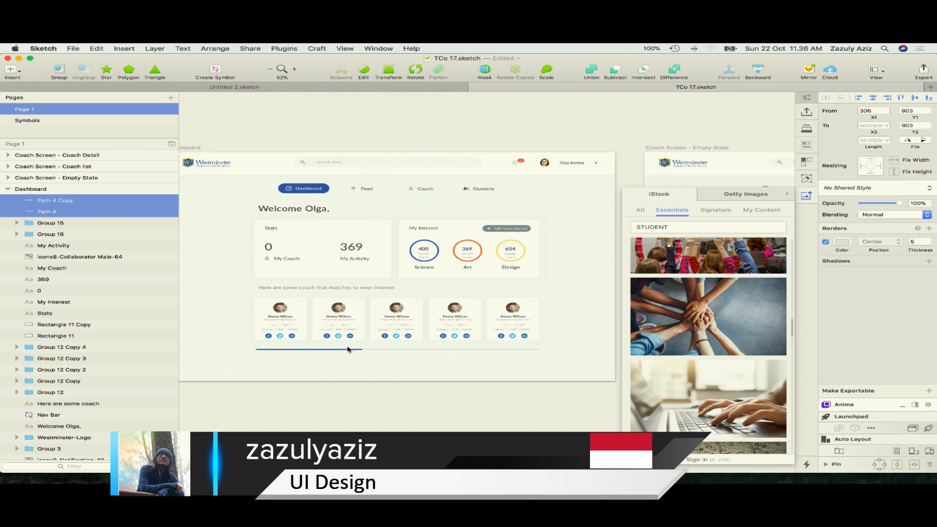
left_click(470, 404)
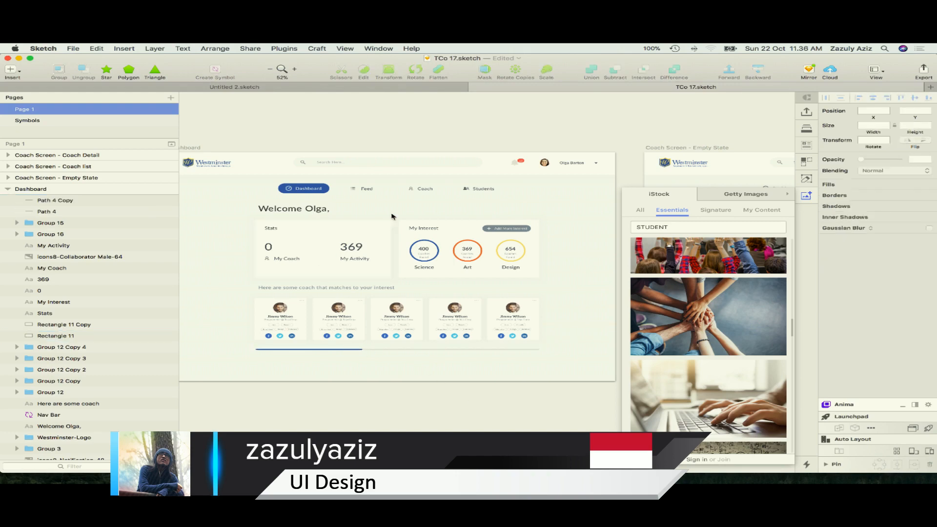
scroll(400, 214, "down", 3)
scroll(400, 214, "up", 3)
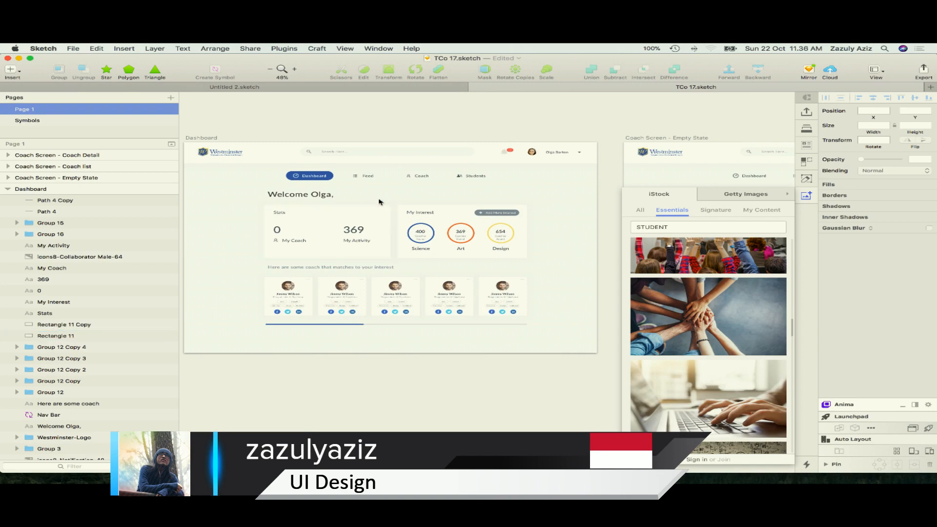
key("Escape")
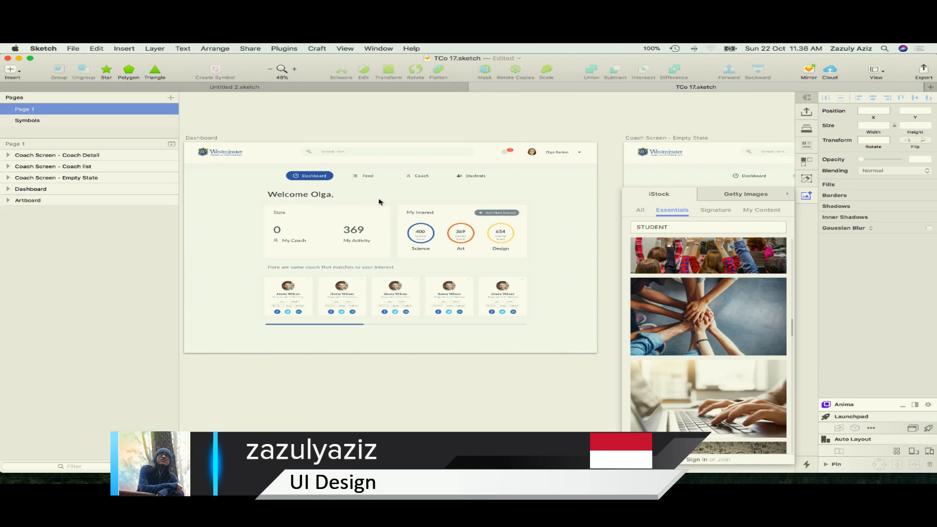
Examine the Coach Detail artboard, from its overall layout down to the reviews and the Back link
scroll(380, 202, "down", 10)
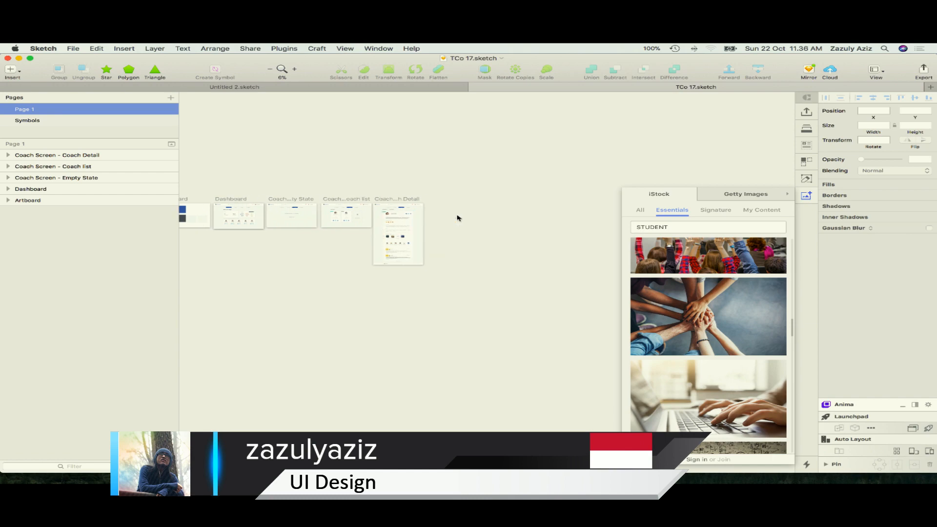
scroll(459, 218, "up", 5)
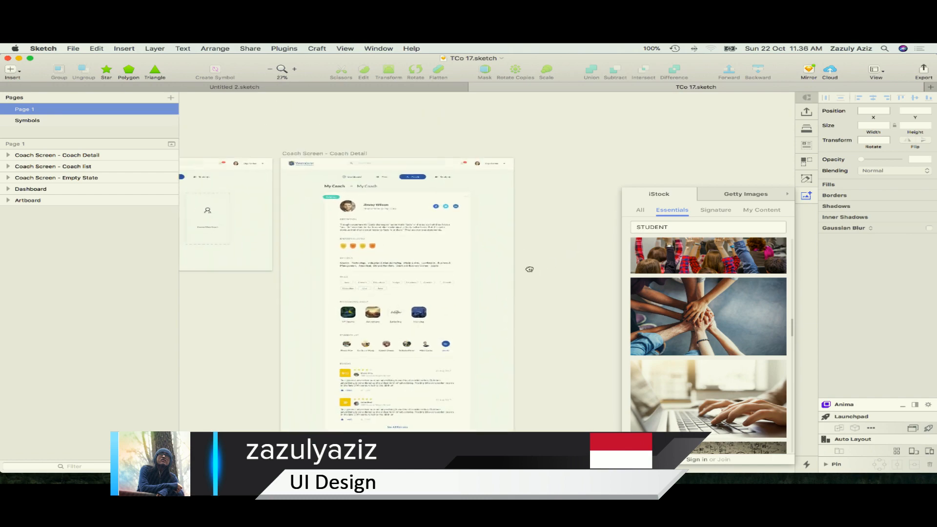
left_click_drag(496, 350, 538, 309)
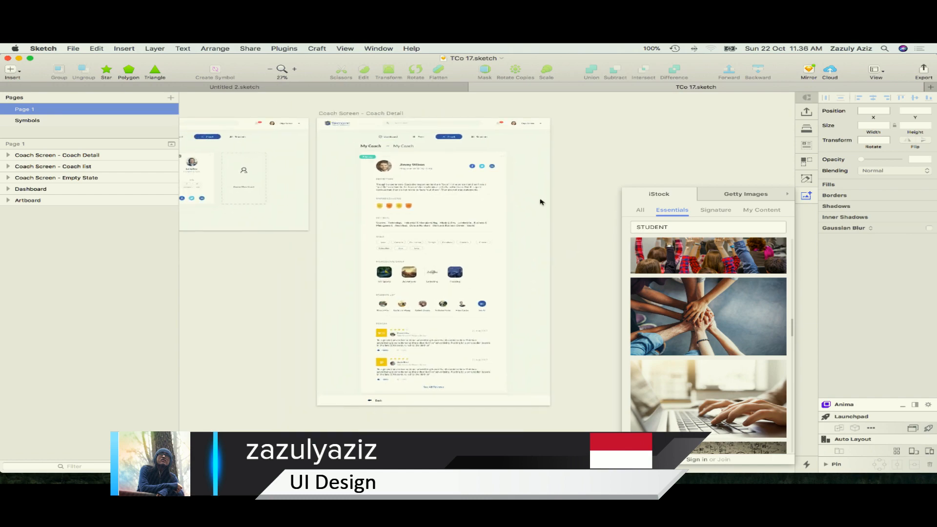
scroll(552, 229, "up", 1)
scroll(404, 351, "up", 1)
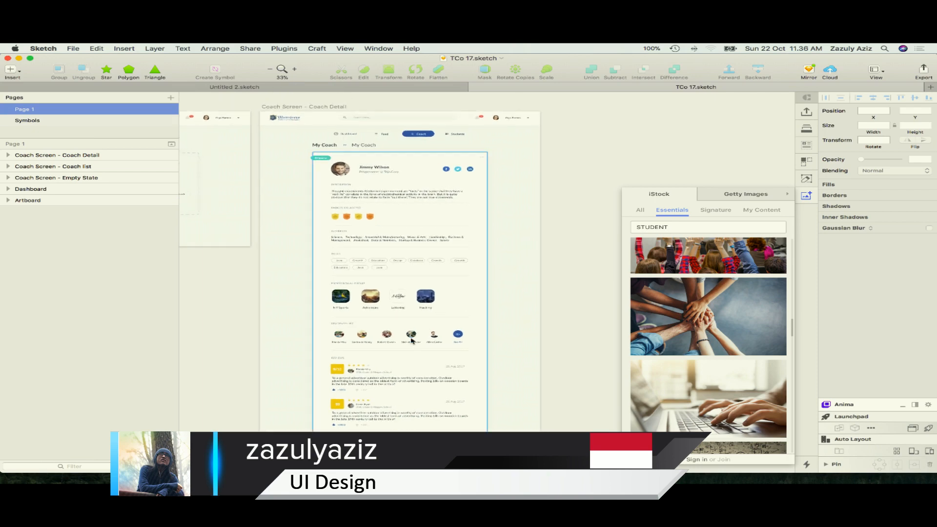
scroll(404, 351, "down", 5)
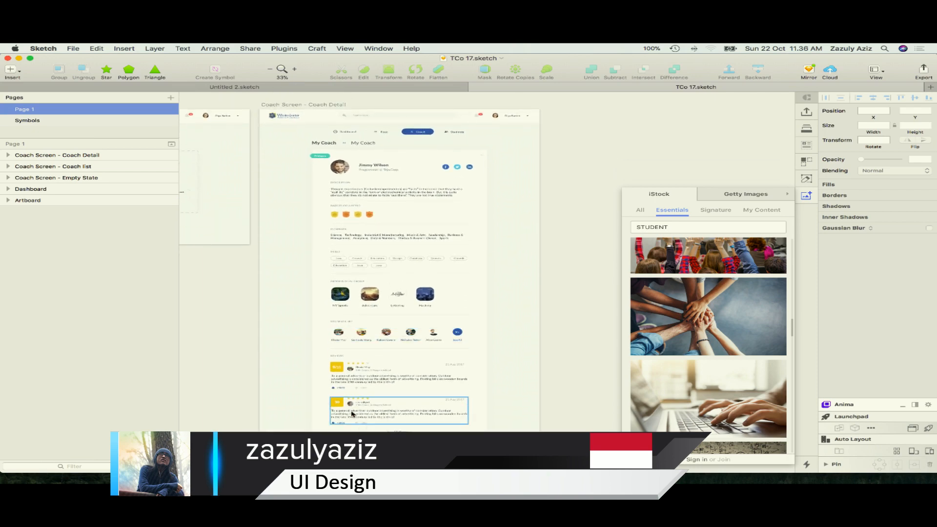
scroll(326, 401, "up", 3)
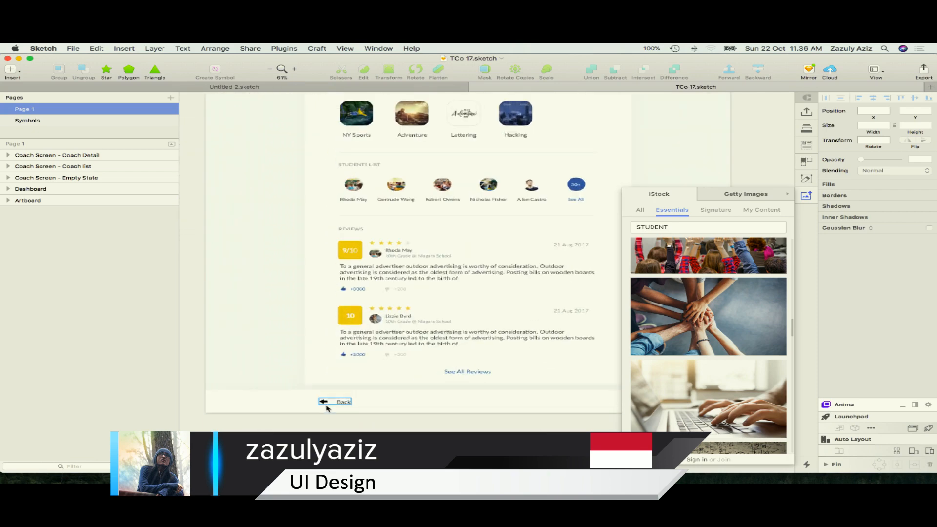
scroll(328, 406, "up", 2)
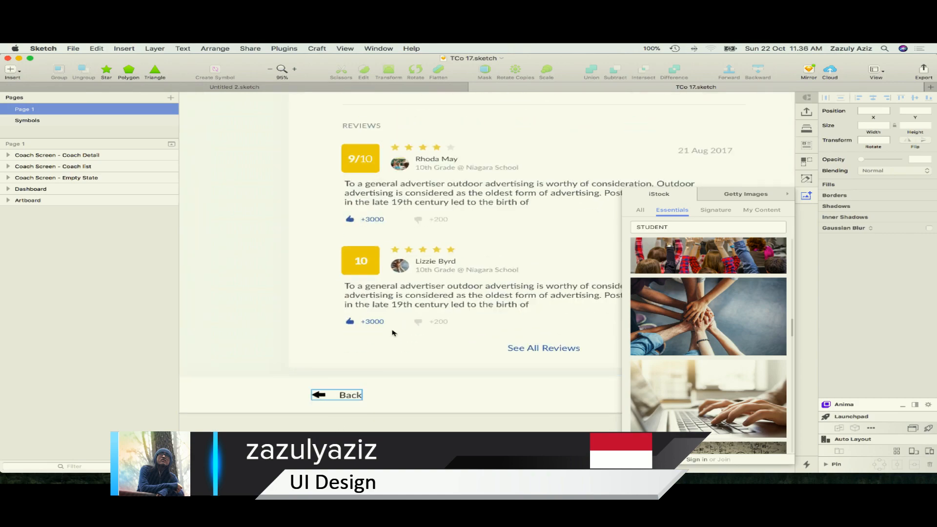
key("super+Tab")
scroll(481, 139, "up", 10)
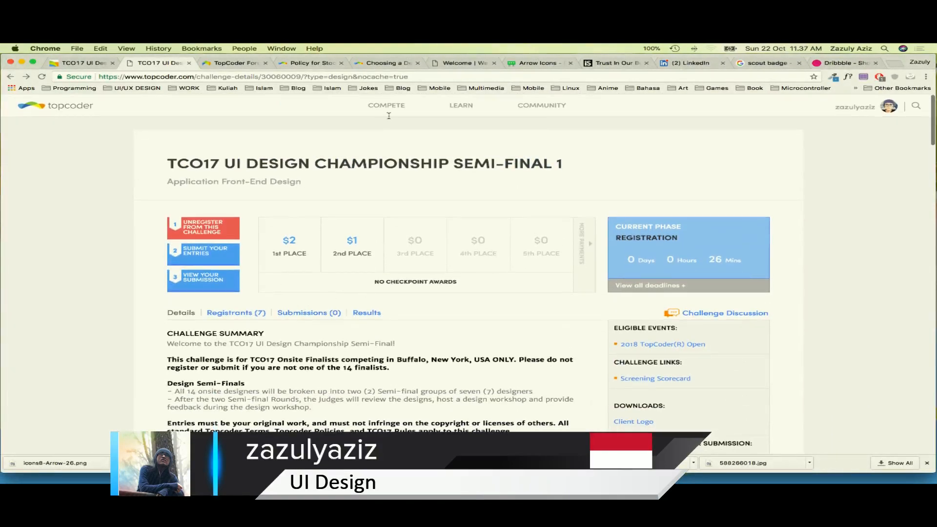
left_click(539, 60)
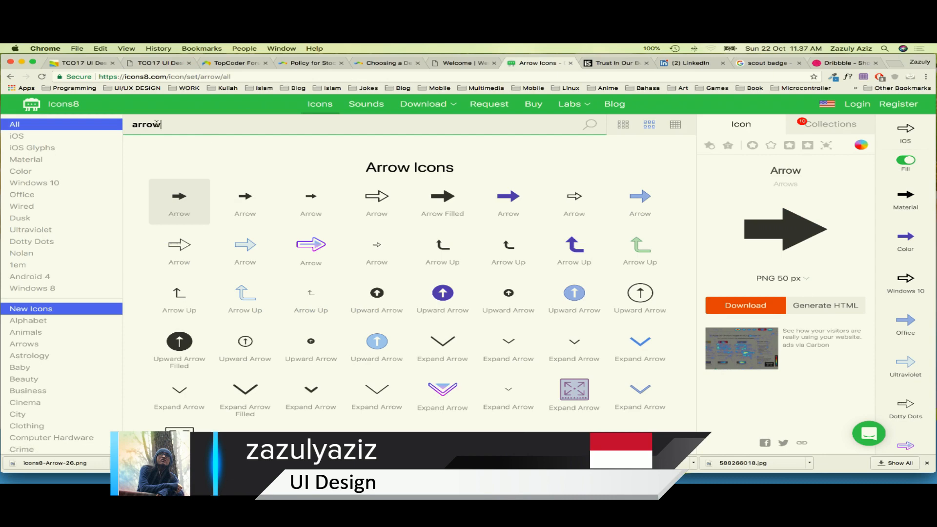
key("BackSpace")
key("BackSpace")
key("BackSpace")
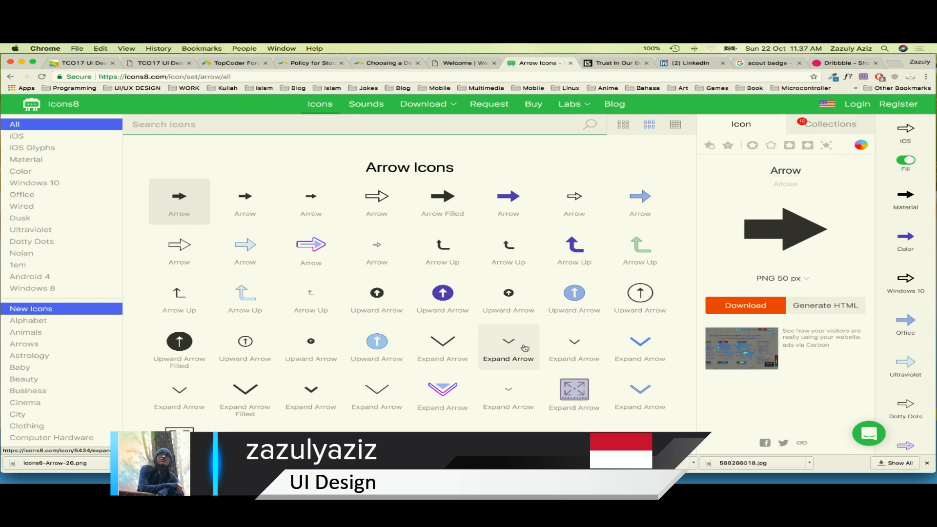
key("ctrl+Right")
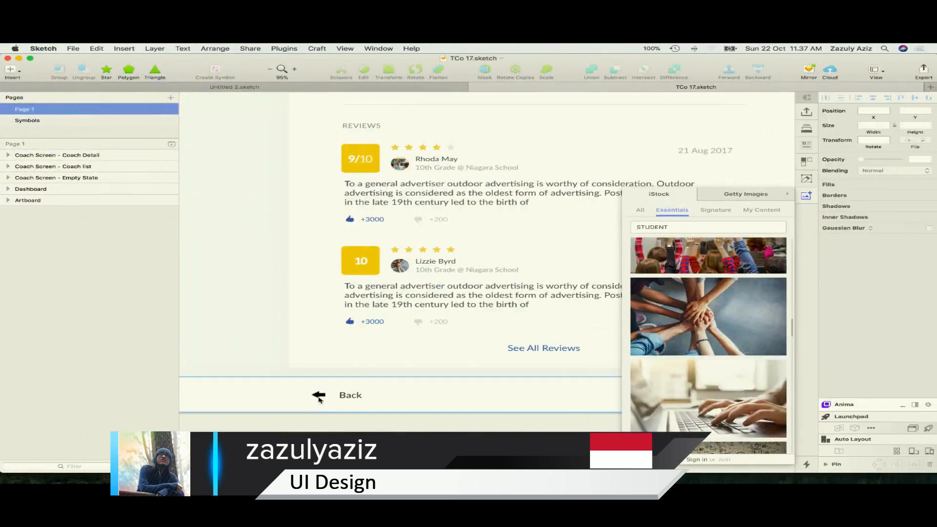
Duplicate the Coach Screen - Coach Detail artboard
scroll(390, 392, "down", 10)
scroll(532, 299, "up", 3)
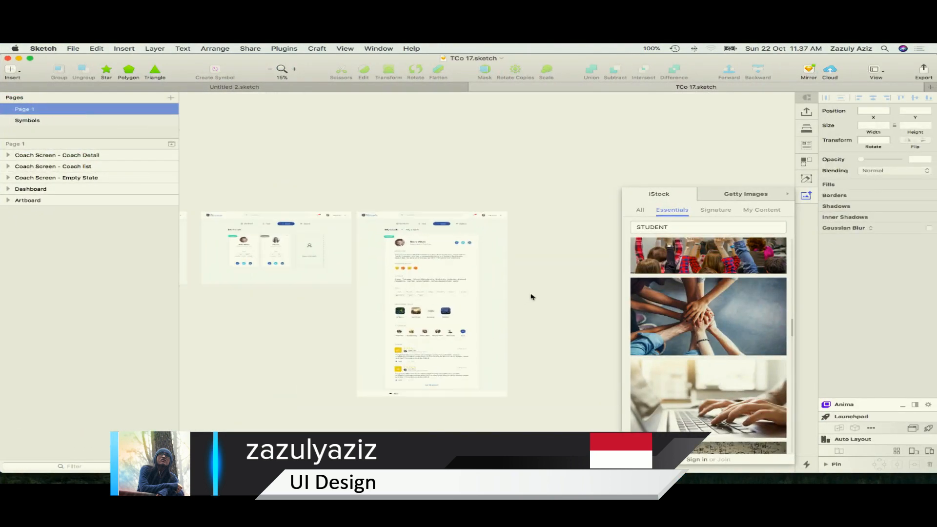
left_click(430, 287)
left_click(50, 157)
left_click(50, 151, "shift")
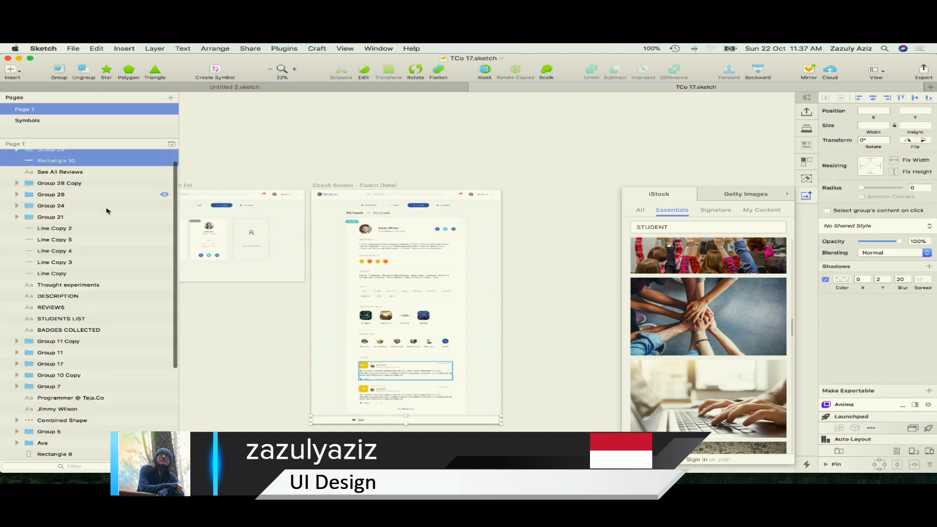
scroll(106, 207, "up", 2)
left_click(7, 156)
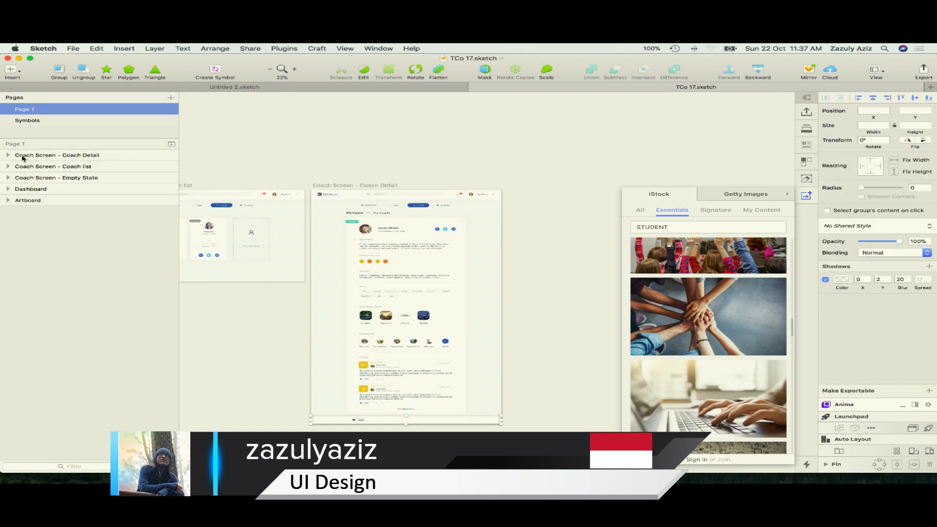
left_click(24, 157)
key("super+d")
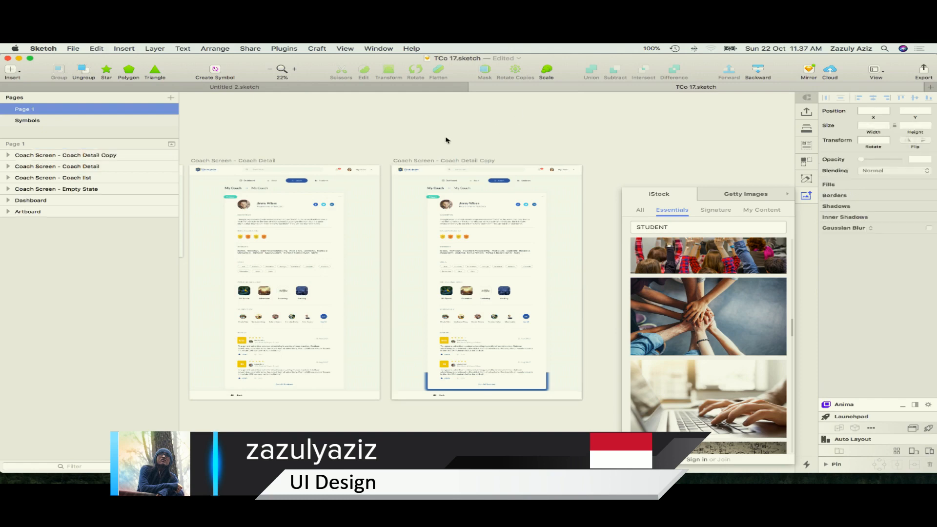
Rename the duplicated Coach Detail artboard as Student Profile
double_click(61, 155)
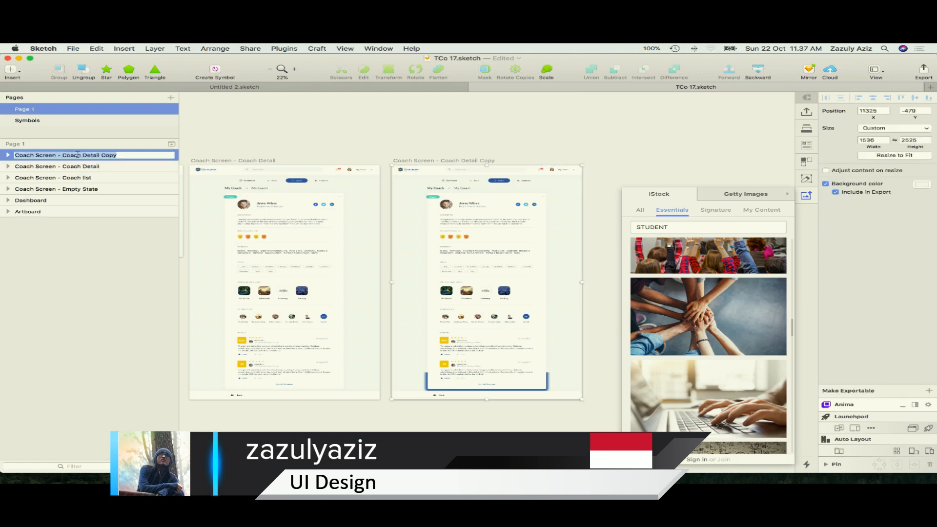
type("Student Profile")
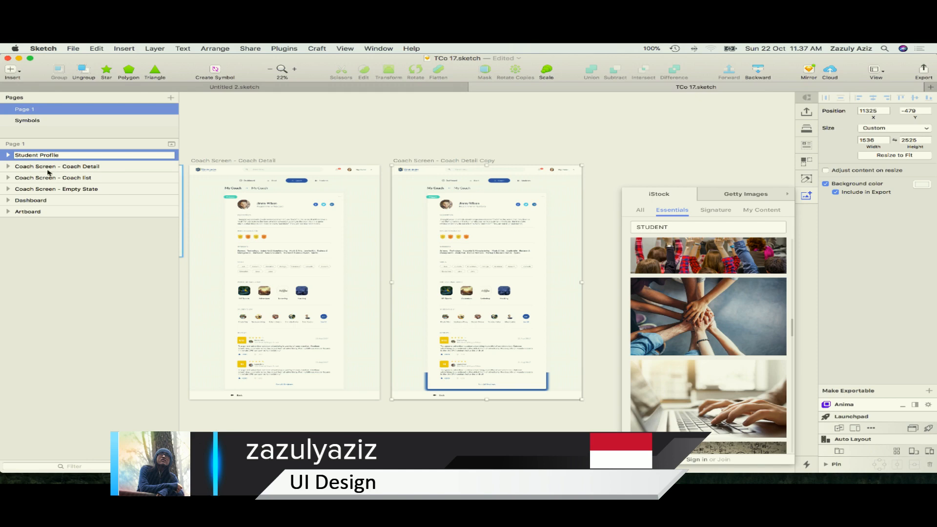
left_click(519, 120)
scroll(571, 197, "up", 3)
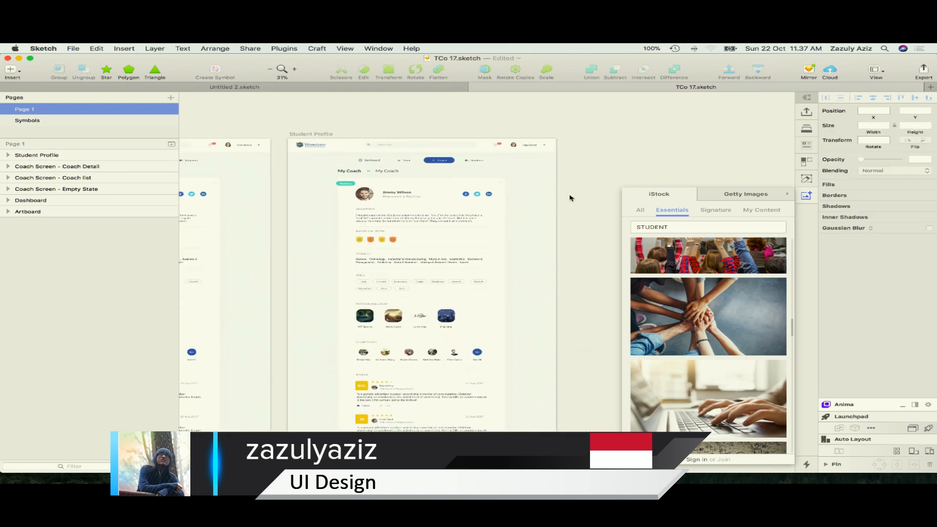
left_click(118, 156)
left_click(573, 223)
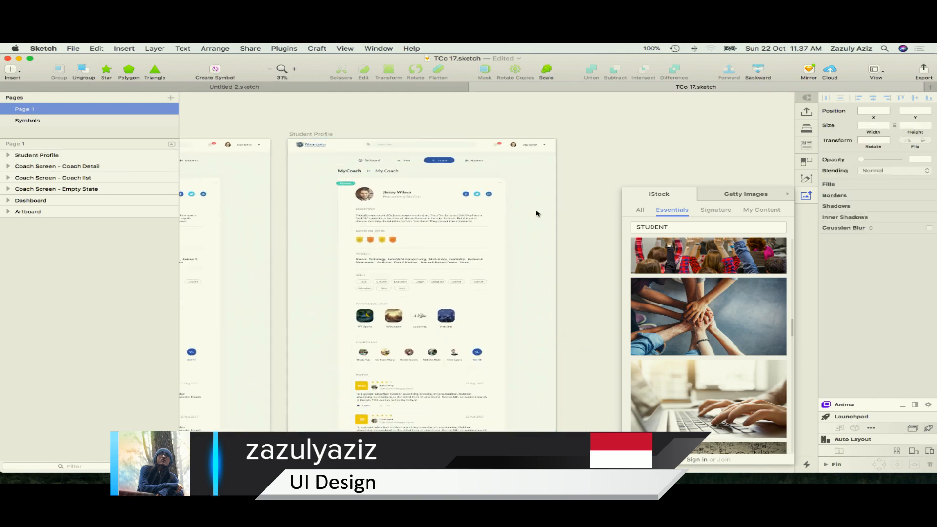
On the Student Profile artboard, override the Nav Bar's Coach item with Coach Non and its Students item with St AC
left_click(455, 194)
left_click(401, 171)
left_click(421, 169)
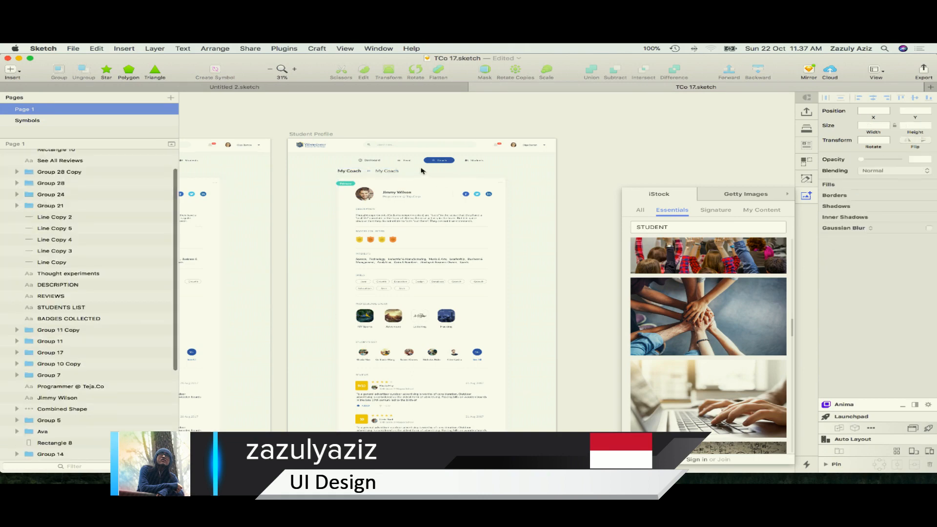
scroll(421, 168, "up", 8)
left_click(434, 148)
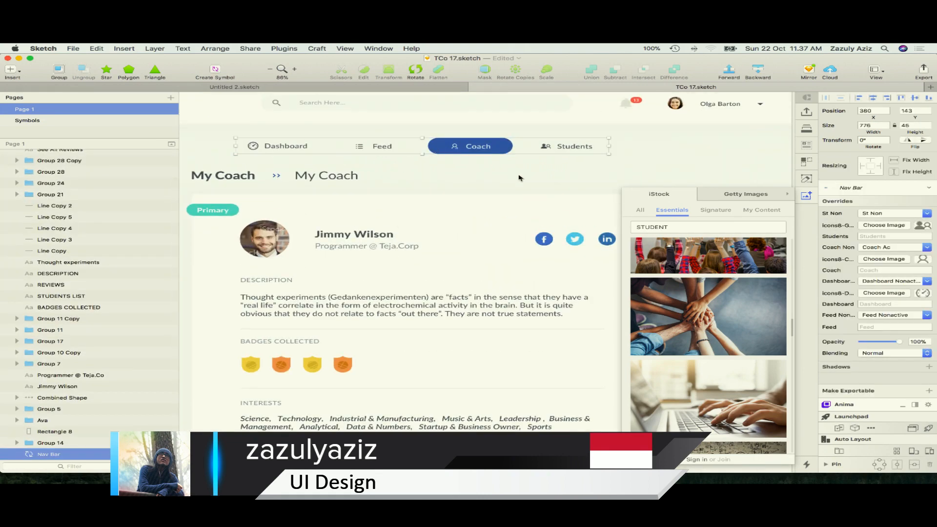
left_click(904, 251)
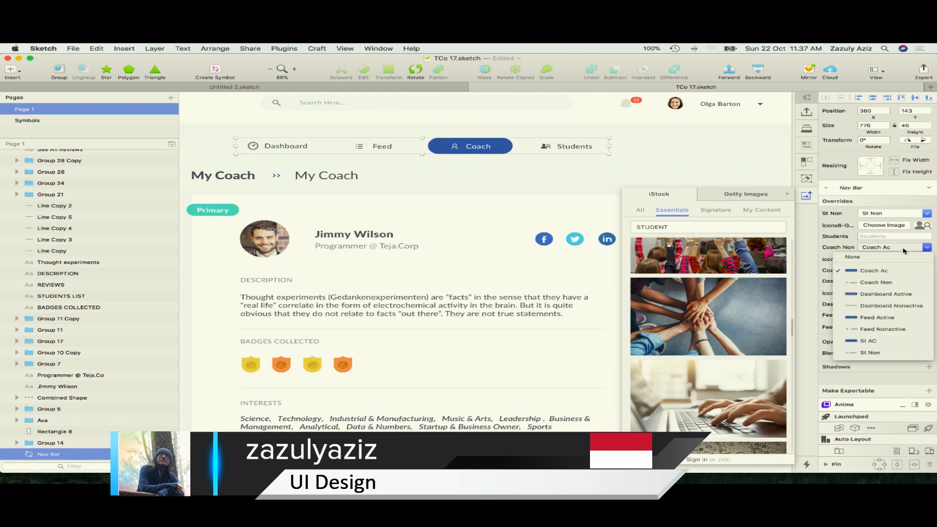
left_click(905, 254)
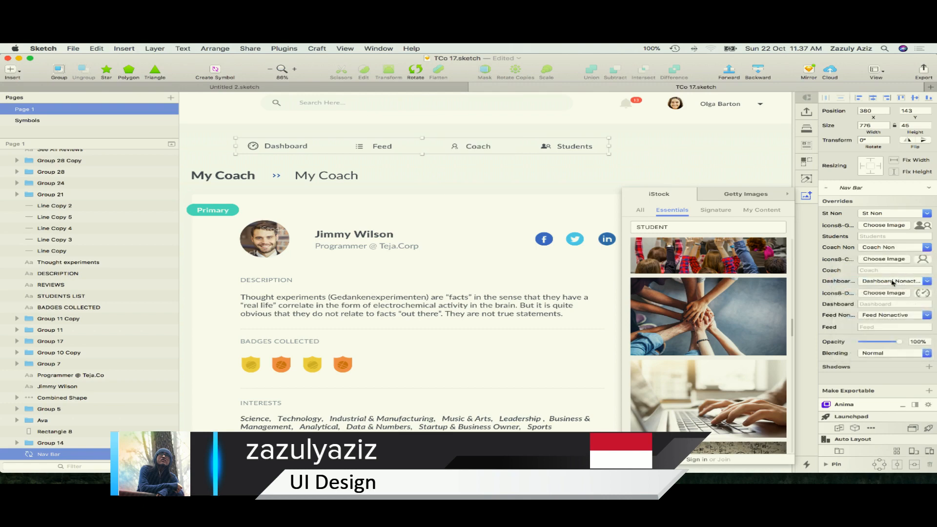
left_click(896, 217)
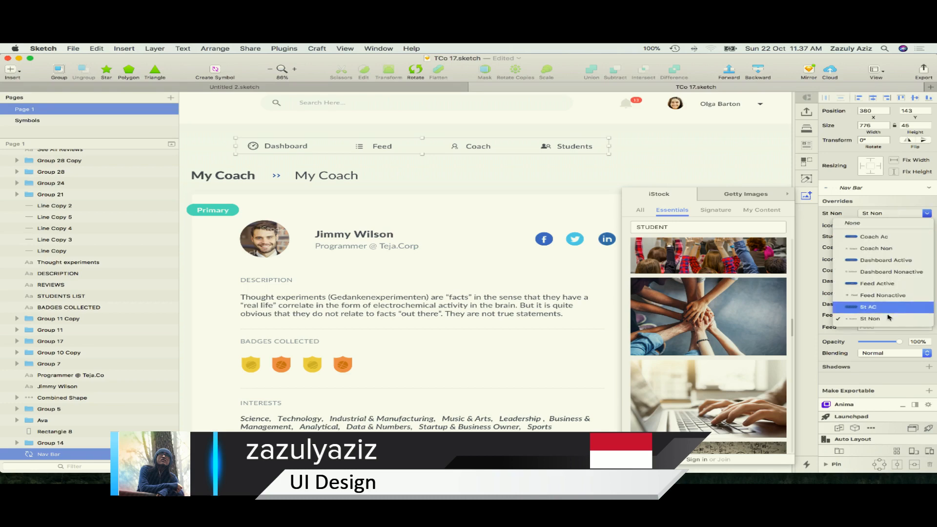
left_click(890, 312)
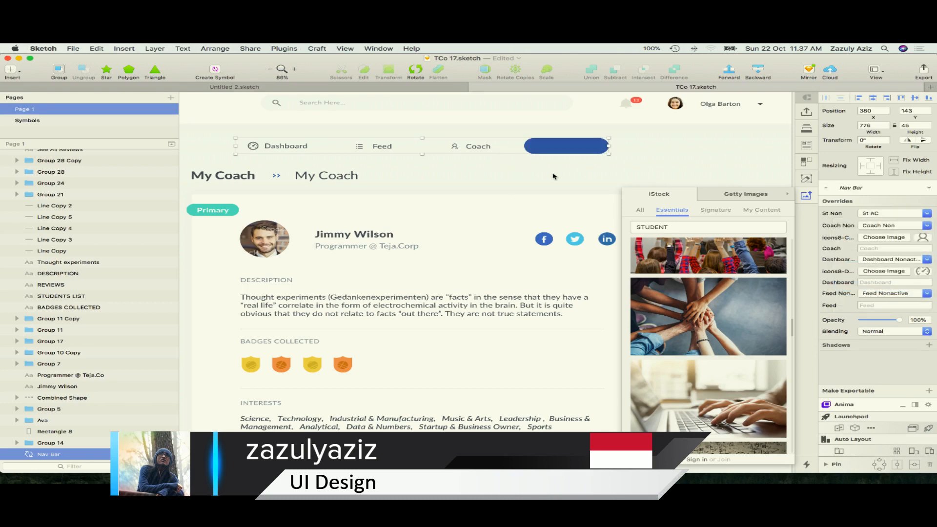
Open the Nav Bar symbol and try replacing its Students item with the St AC symbol, then undo the replacement
double_click(577, 153)
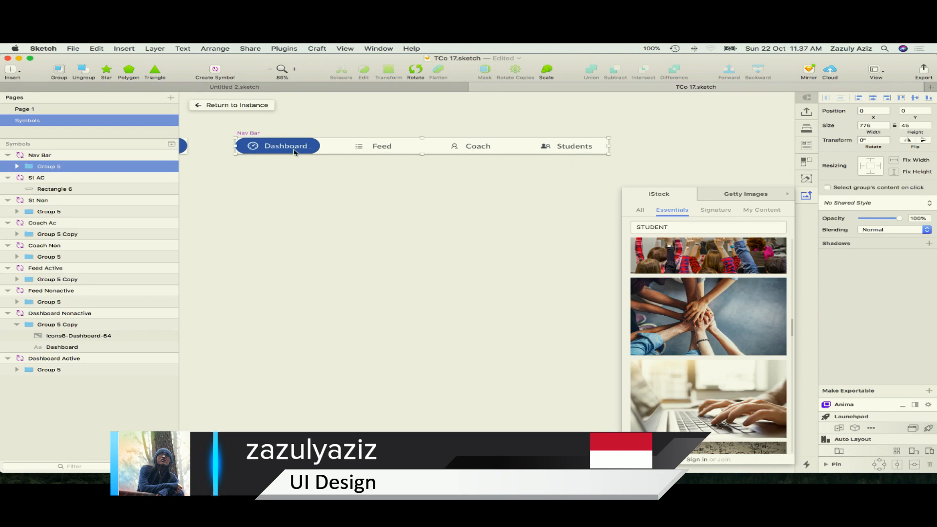
double_click(573, 150)
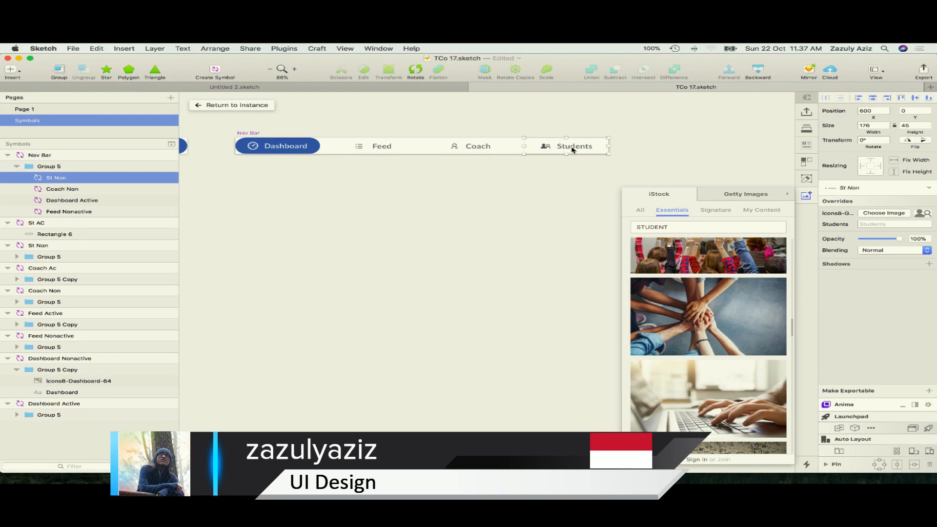
right_click(573, 148)
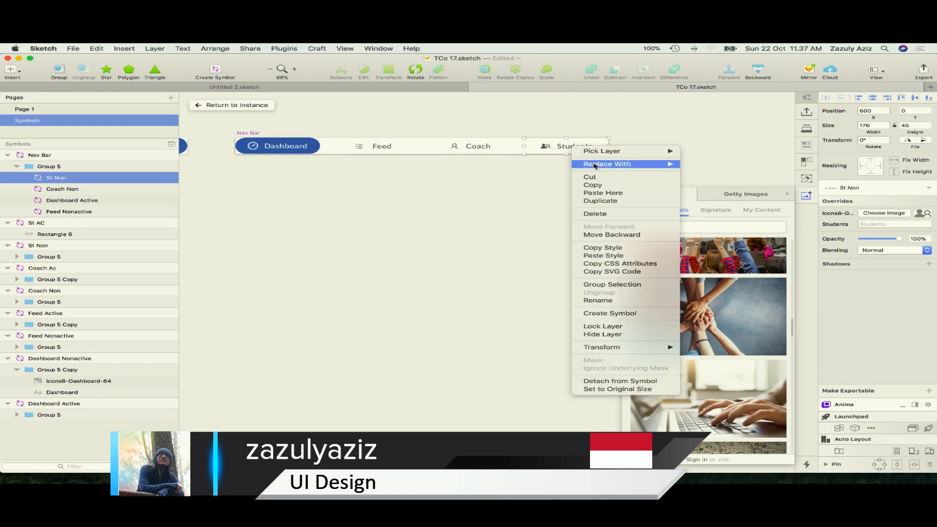
mouse_move(600, 165)
mouse_move(688, 164)
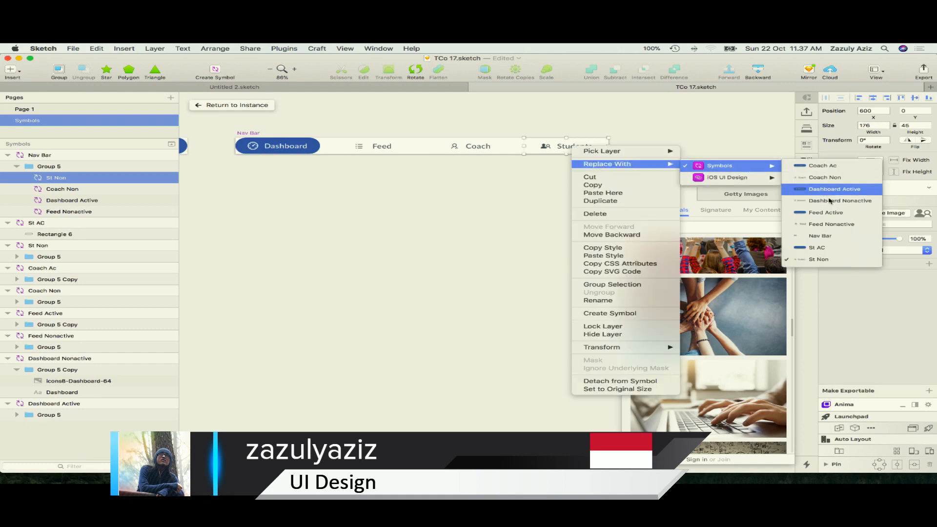
left_click(831, 253)
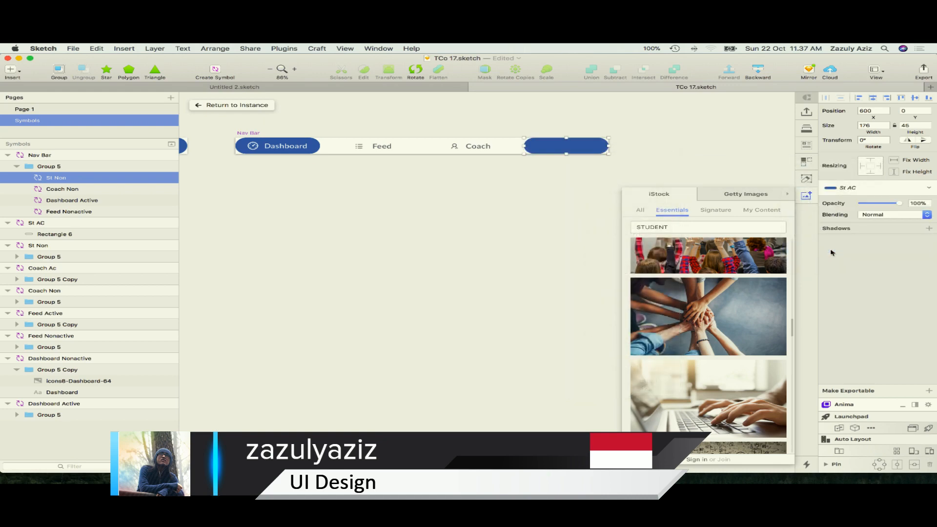
key("super+z")
left_click(579, 196)
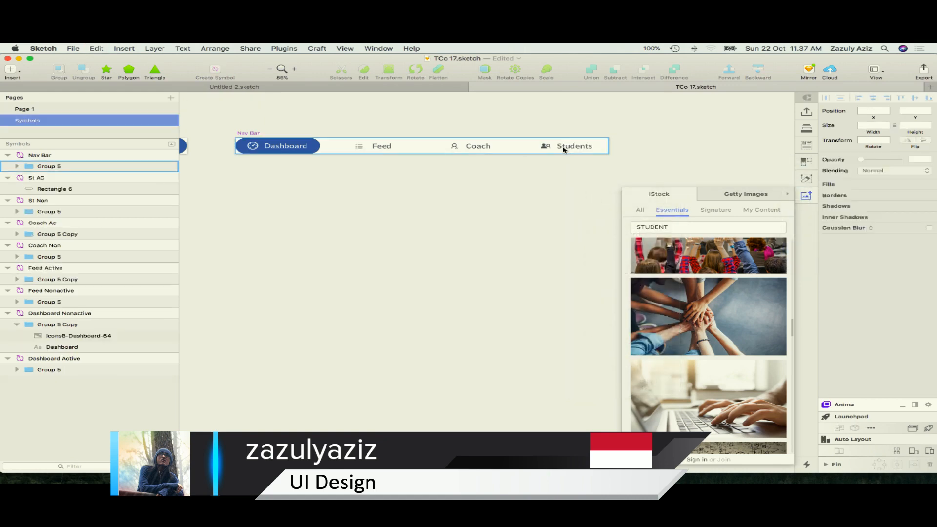
Copy the Students icon and label group from the St Non symbol onto the blue pill of the St AC symbol
double_click(564, 150)
double_click(564, 149)
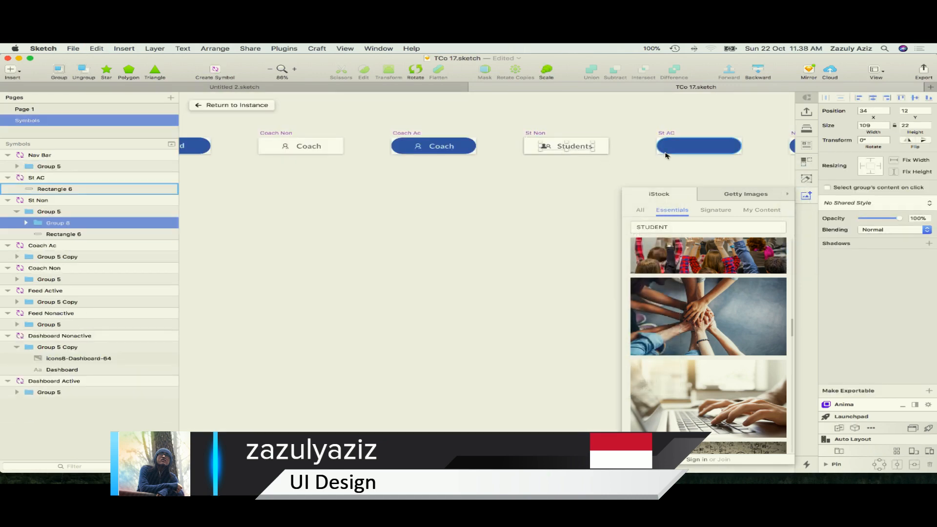
left_click(690, 149)
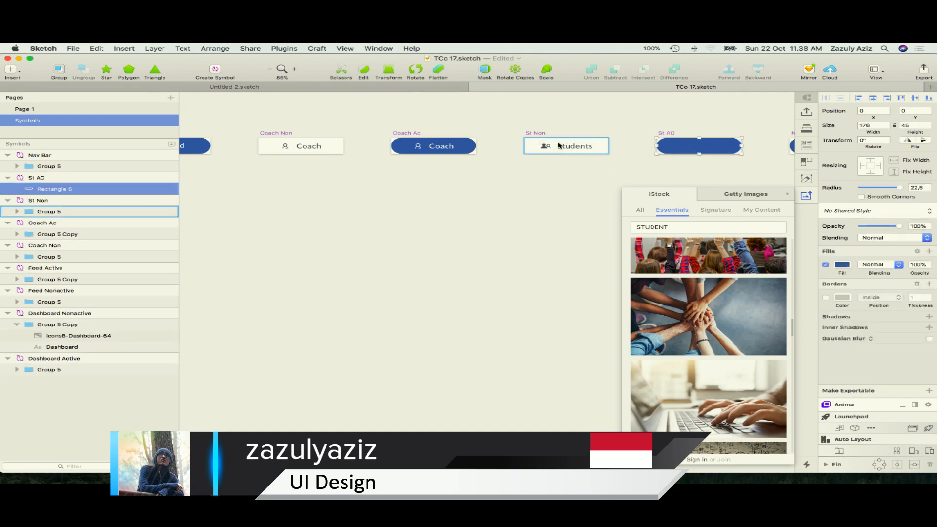
double_click(578, 150)
left_click(704, 150)
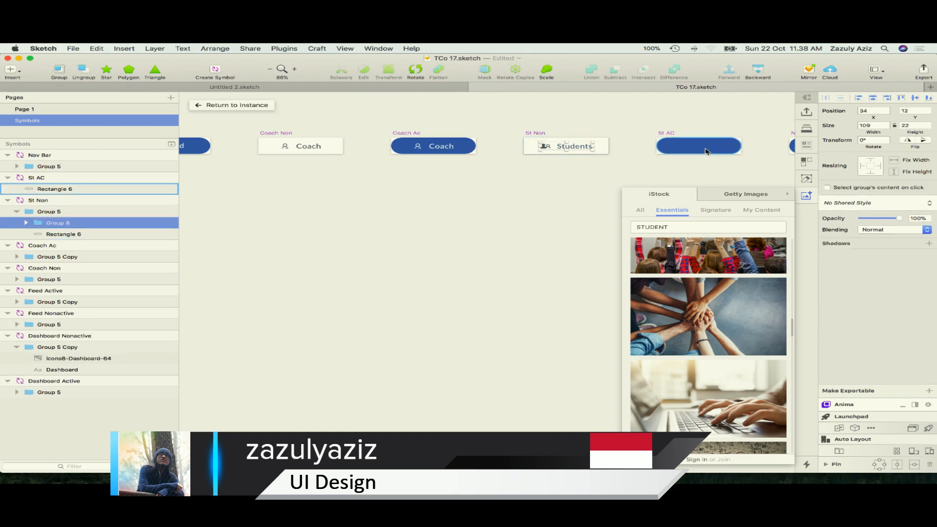
key("super+v")
key("super+2")
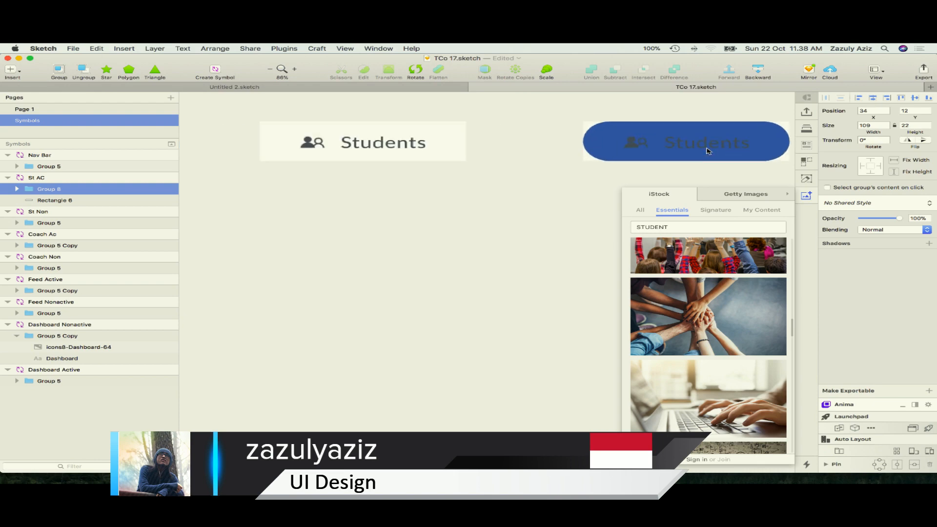
Color the Students label and its icon white in the St AC symbol and save the file
double_click(605, 144)
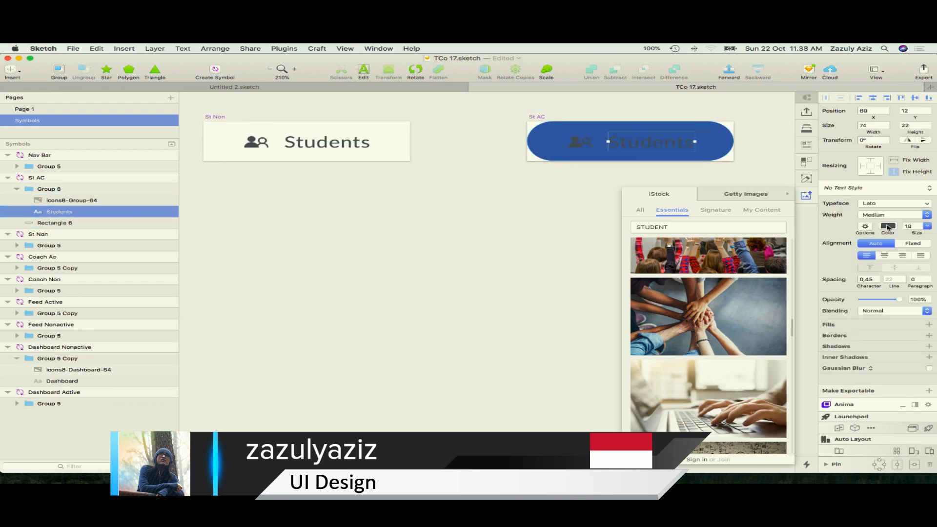
left_click(887, 227)
left_click(868, 364)
left_click(580, 142)
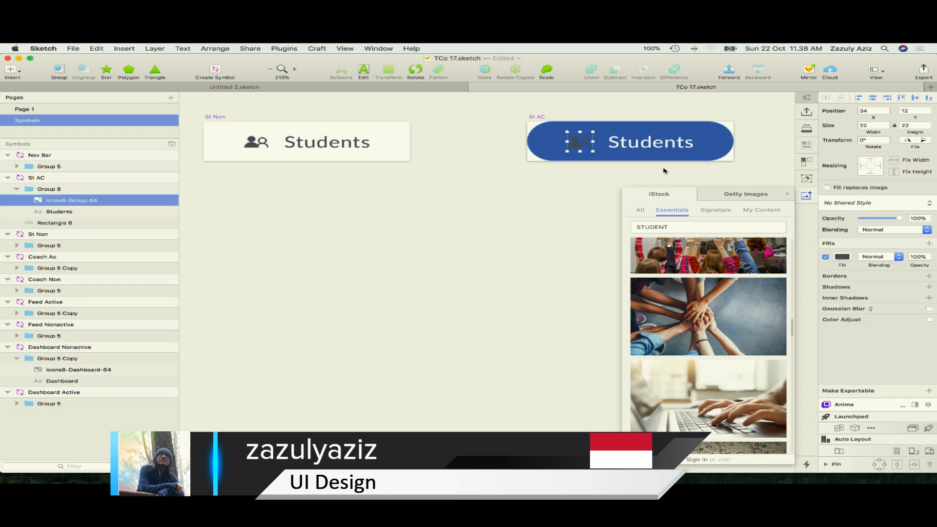
left_click(842, 256)
left_click(867, 364)
left_click(534, 226)
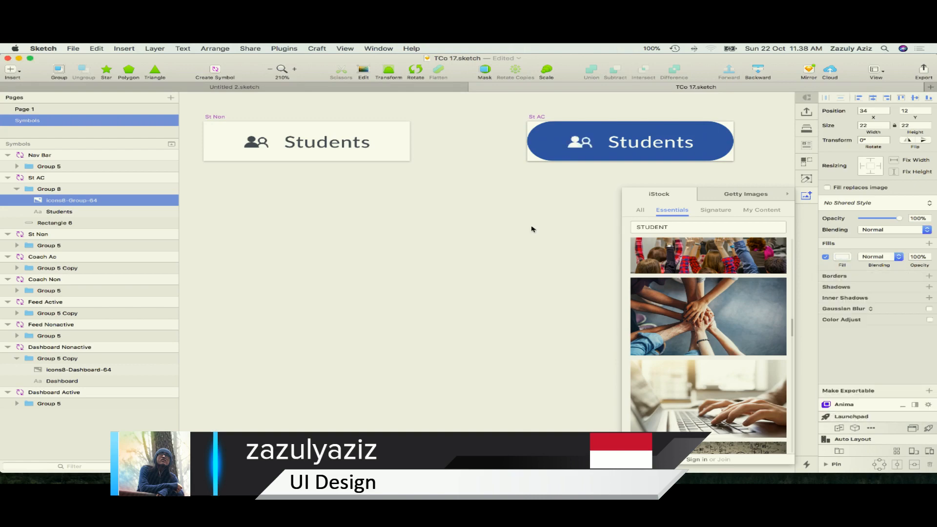
key("super+s")
Return to Page 1 and check the Nav Bar on the Student Profile artboard
left_click(34, 108)
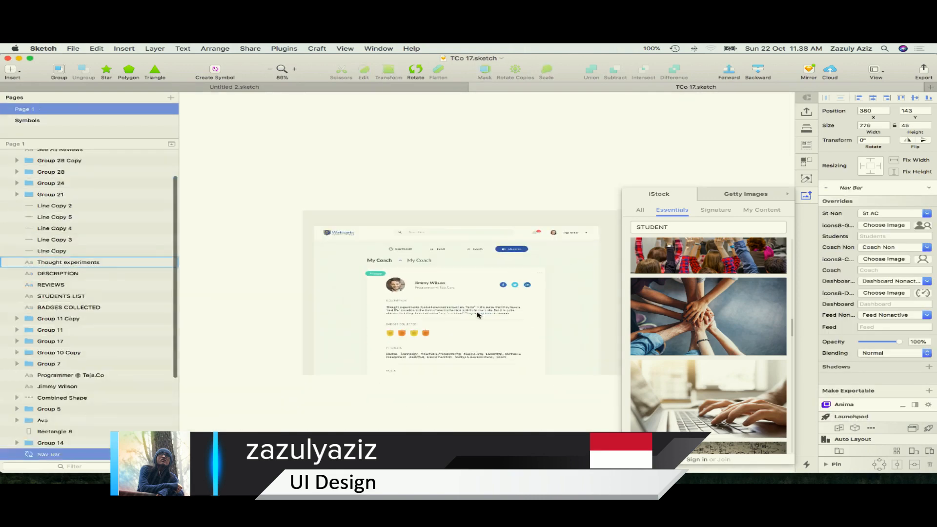
left_click_drag(508, 155, 487, 127)
left_click(613, 259)
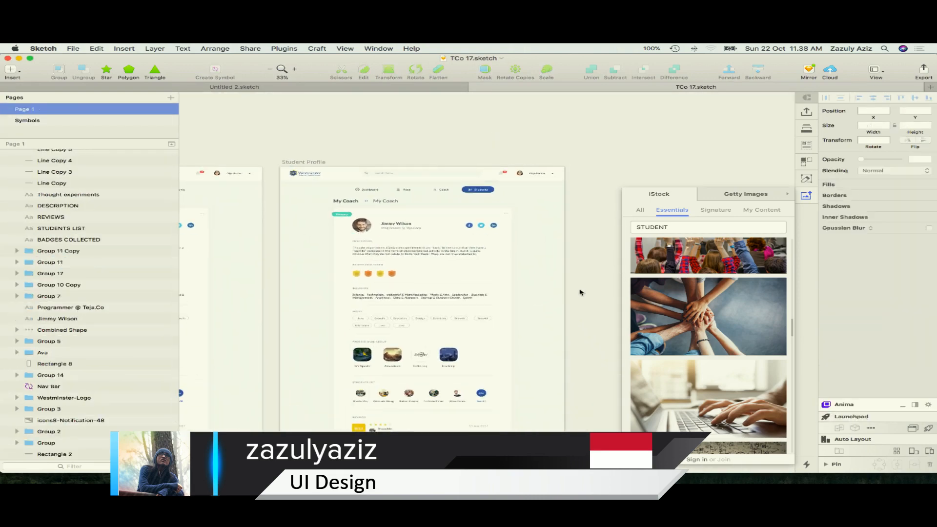
scroll(432, 266, "up", 5)
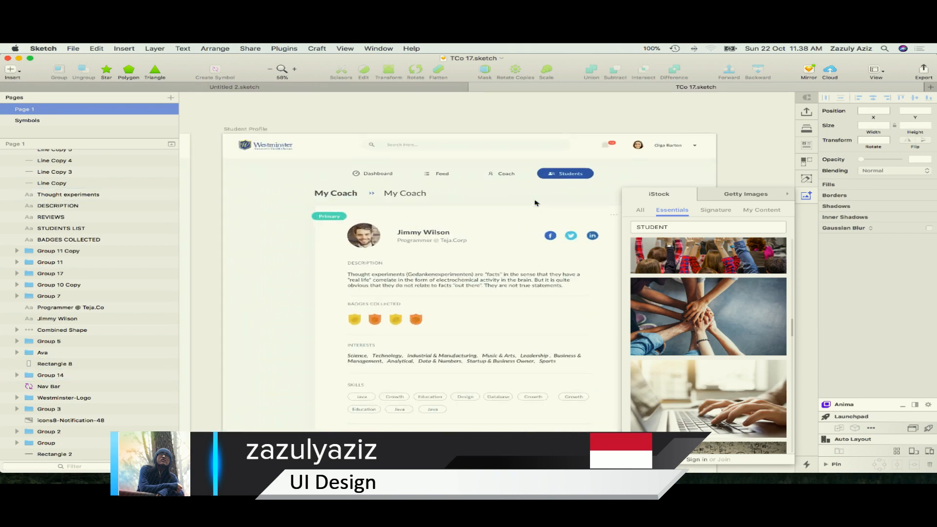
left_click(569, 173)
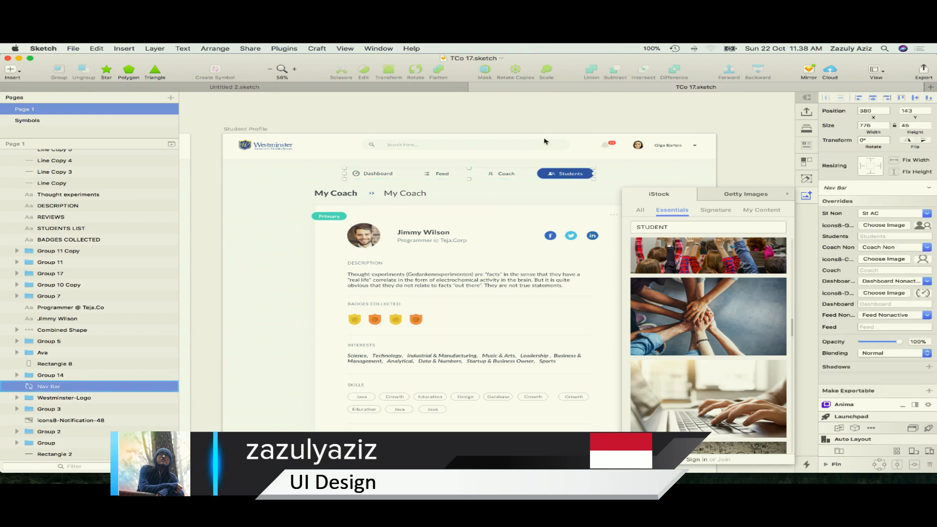
Change the Stats card's heading on the Dashboard artboard to My Profile
left_click(523, 114)
scroll(541, 158, "down", 4)
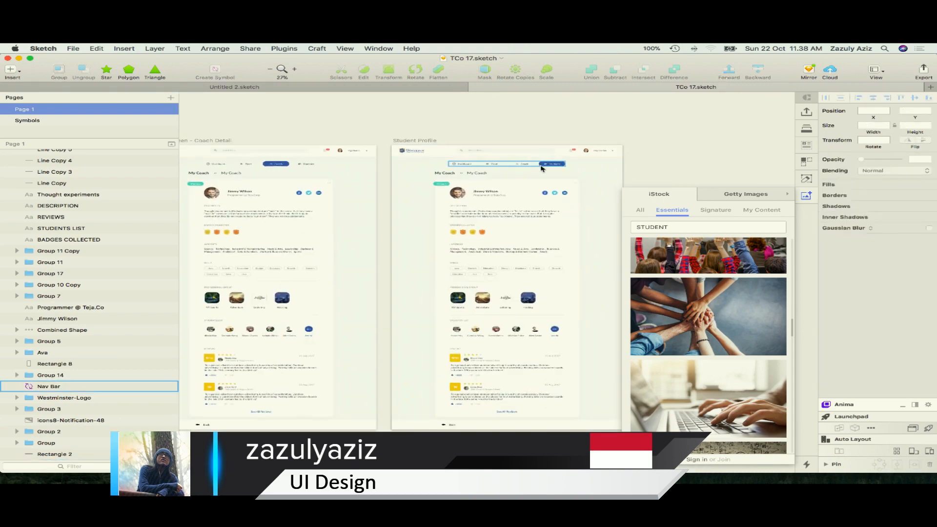
scroll(541, 169, "left", 15)
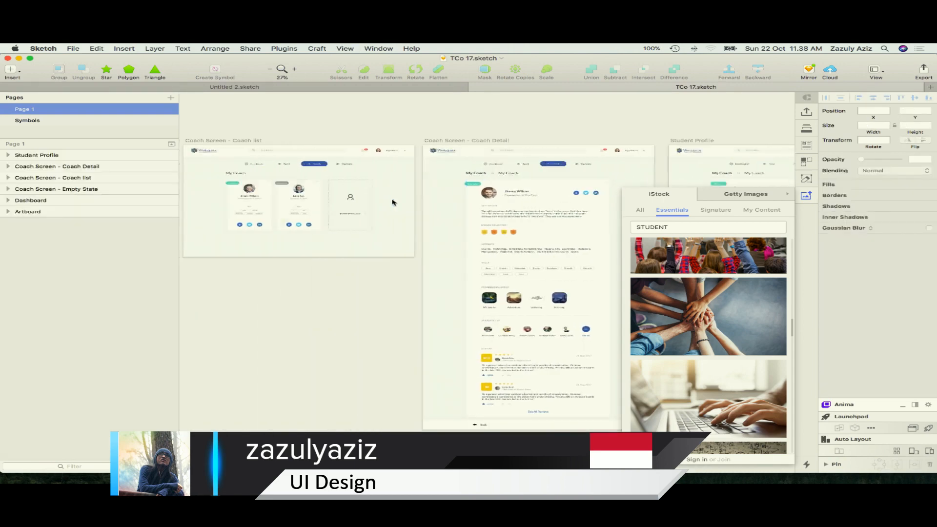
scroll(335, 201, "up", 5)
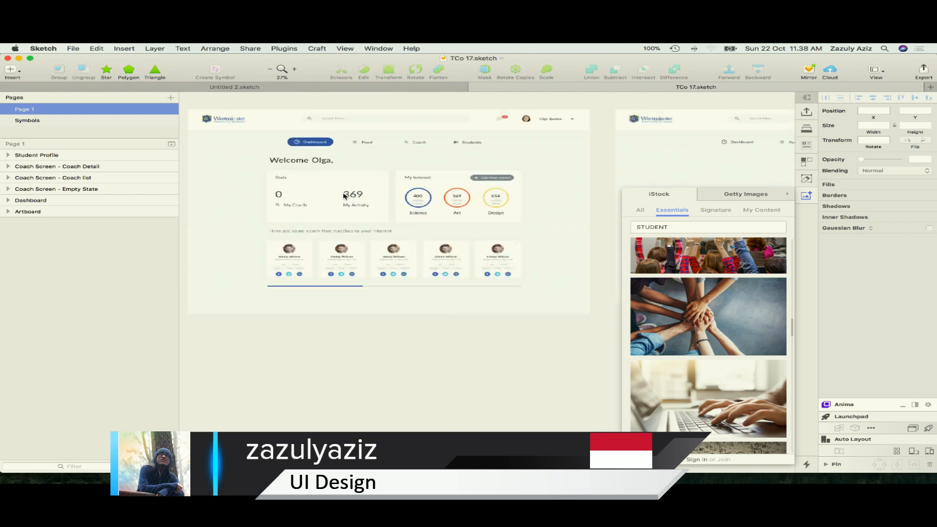
scroll(342, 203, "up", 2)
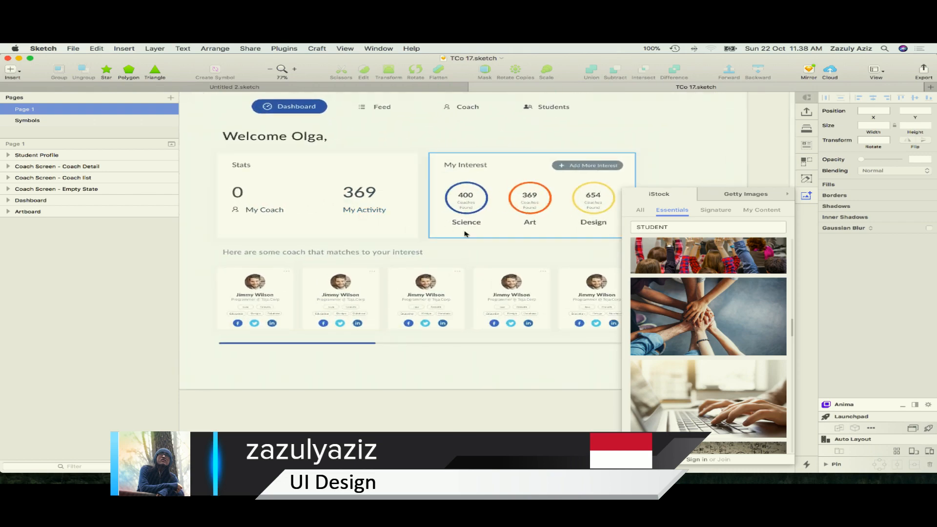
scroll(464, 224, "down", 3)
scroll(372, 218, "up", 3)
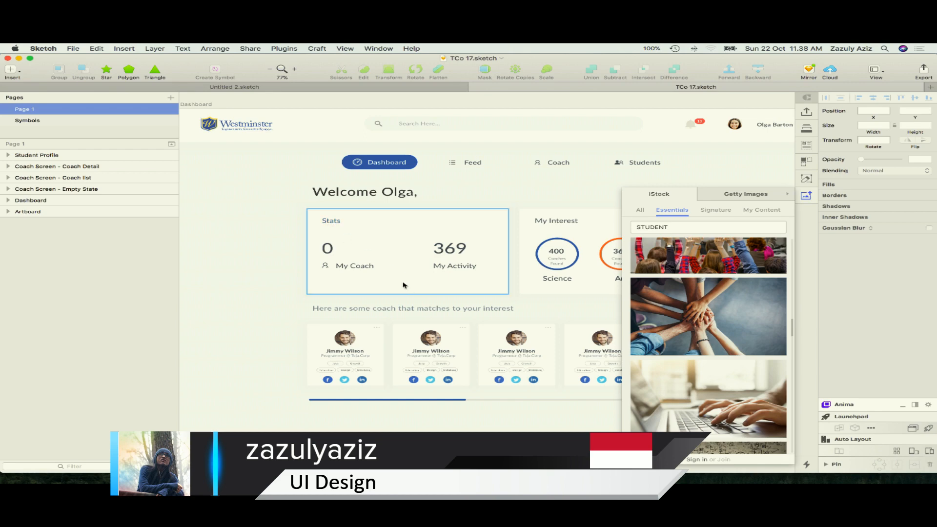
scroll(355, 264, "up", 3)
double_click(324, 206)
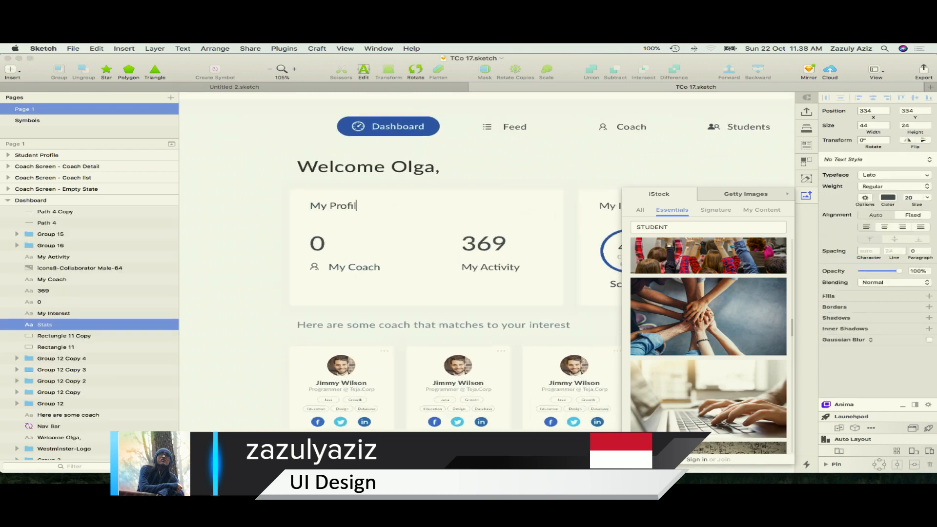
Group the My Coach icon with its label in the My Profile card and shift the group to the right
scroll(529, 241, "right", 4)
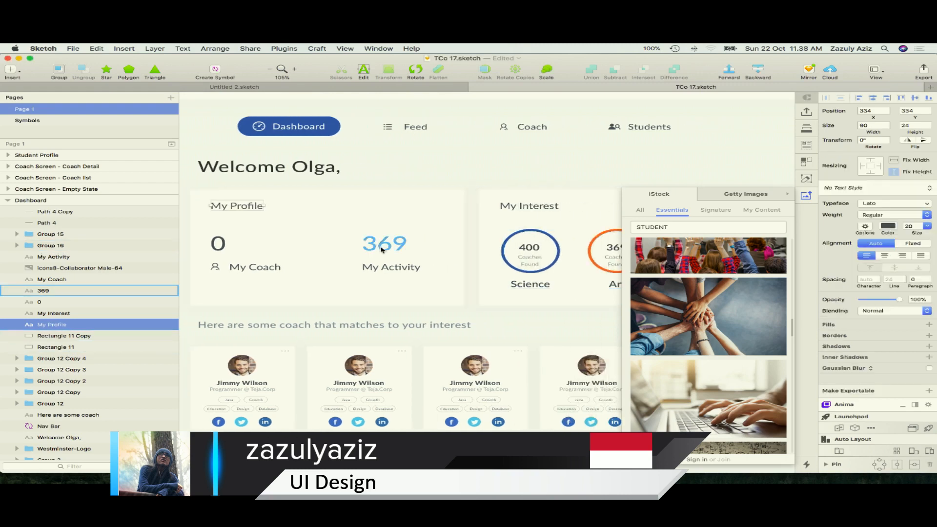
left_click(381, 248)
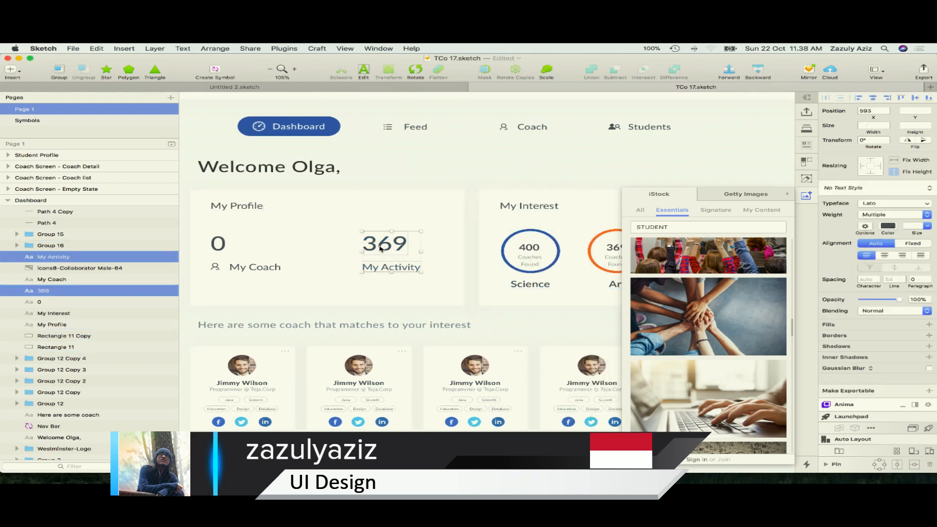
left_click(215, 267)
left_click(231, 269, "shift")
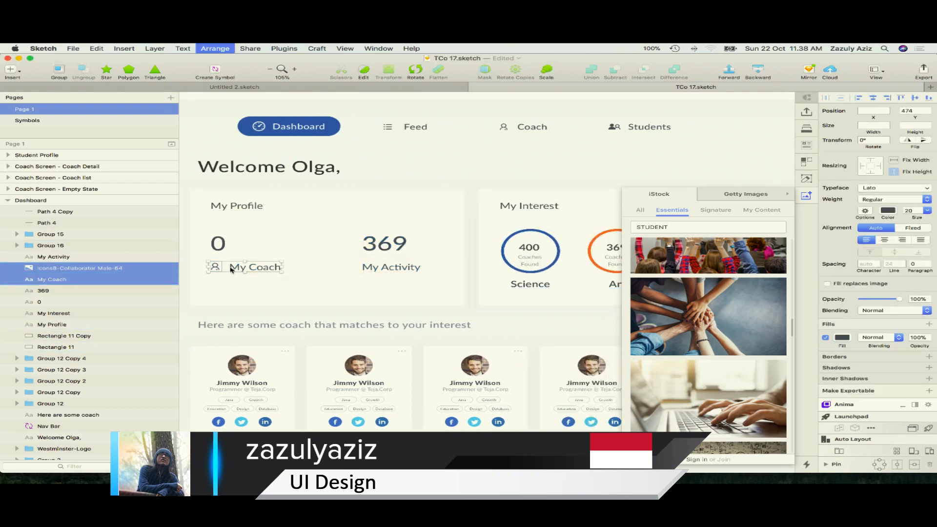
key("super+g")
left_click_drag(232, 269, 266, 270)
Move the 369 and My Activity texts out above the My Profile card and shift the 0 and My Coach group into their place
left_click(373, 248)
left_click(377, 270, "shift")
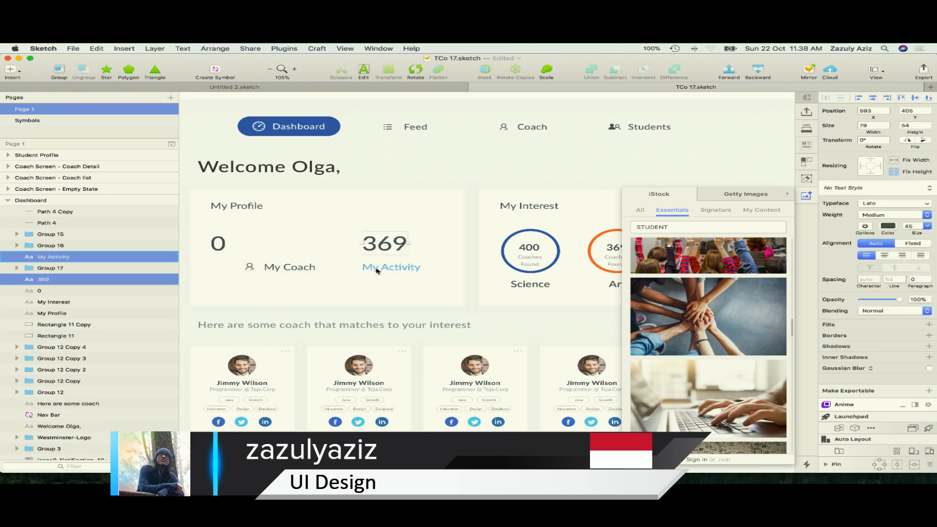
left_click_drag(377, 270, 449, 195)
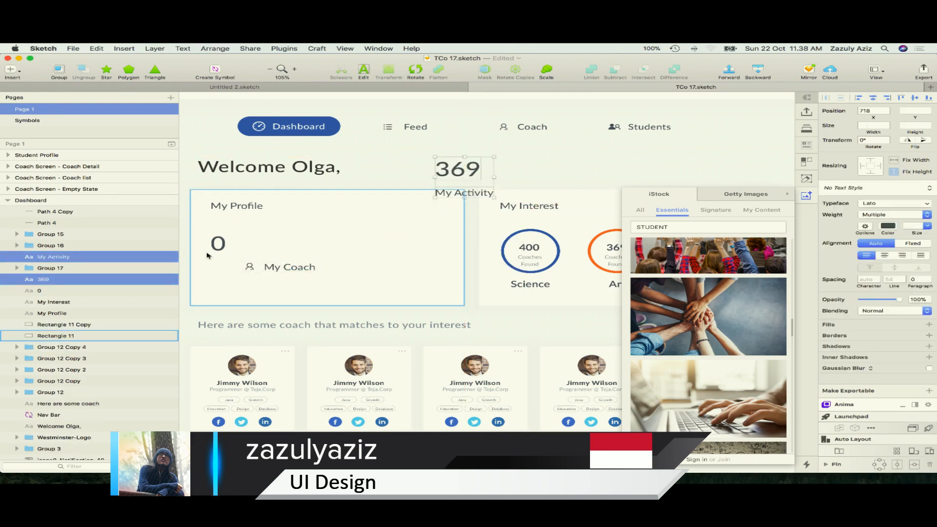
left_click(217, 246)
left_click_drag(218, 246, 387, 246)
left_click(288, 267)
left_click_drag(288, 267, 373, 267)
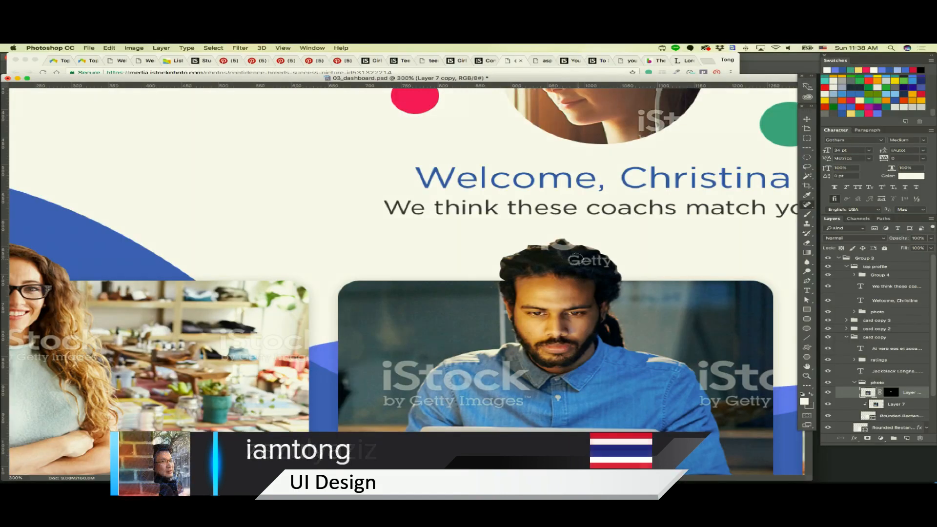
Switch to Photoshop, heal the watermark out of the man's hair on the second coach card and trim his outline in the Layer 7 copy mask
left_click_drag(576, 259, 610, 263)
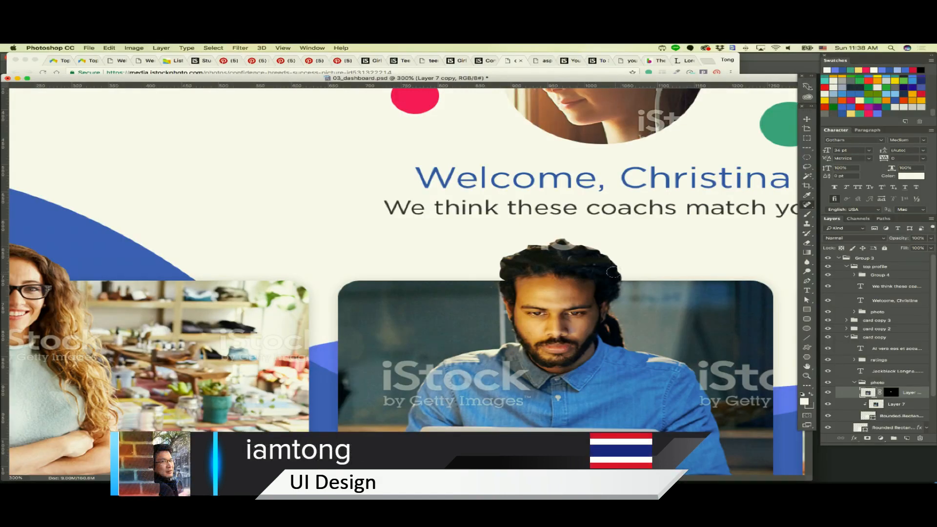
mouse_move(554, 245)
left_mouse_down()
mouse_move(570, 246)
mouse_move(551, 248)
left_mouse_up()
left_click(891, 392)
left_click(806, 167)
left_click(836, 166)
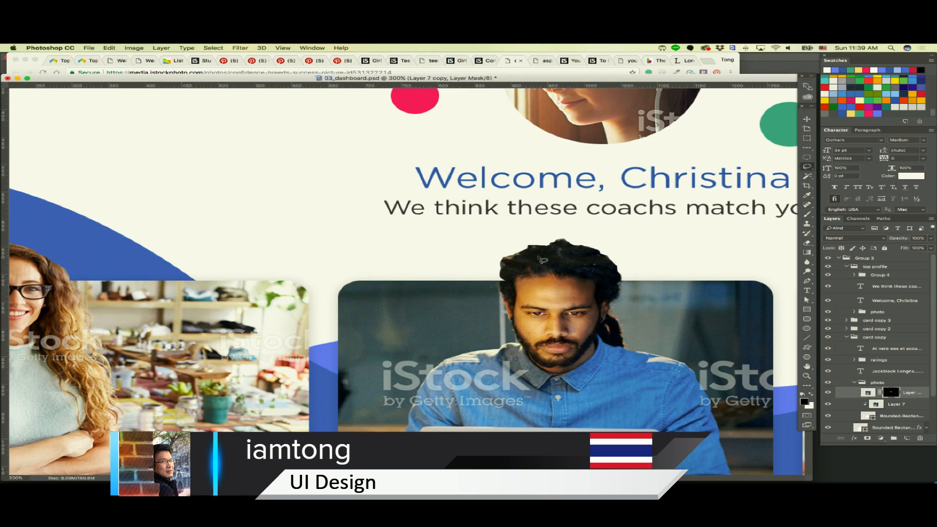
mouse_move(524, 241)
left_mouse_down()
mouse_move(544, 244)
mouse_move(512, 248)
mouse_move(524, 240)
left_mouse_up()
scroll(597, 235, "left", 1)
mouse_move(567, 242)
left_mouse_down()
mouse_move(580, 234)
mouse_move(573, 229)
left_mouse_up()
Select Layer 8 copy on the third coach card and heal the watermark out of the woman's hair
scroll(575, 228, "right", 10)
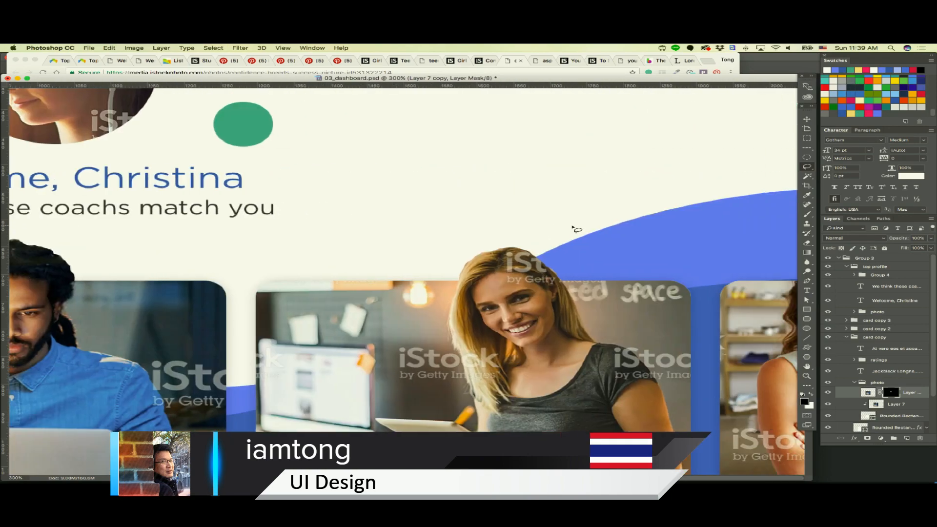
right_click(498, 260)
left_click(501, 261)
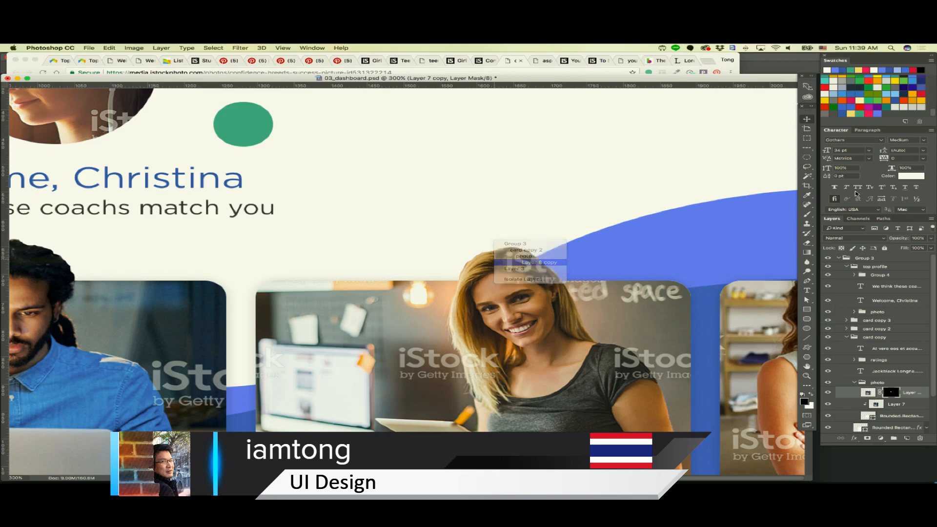
left_click(806, 207)
left_click(835, 212)
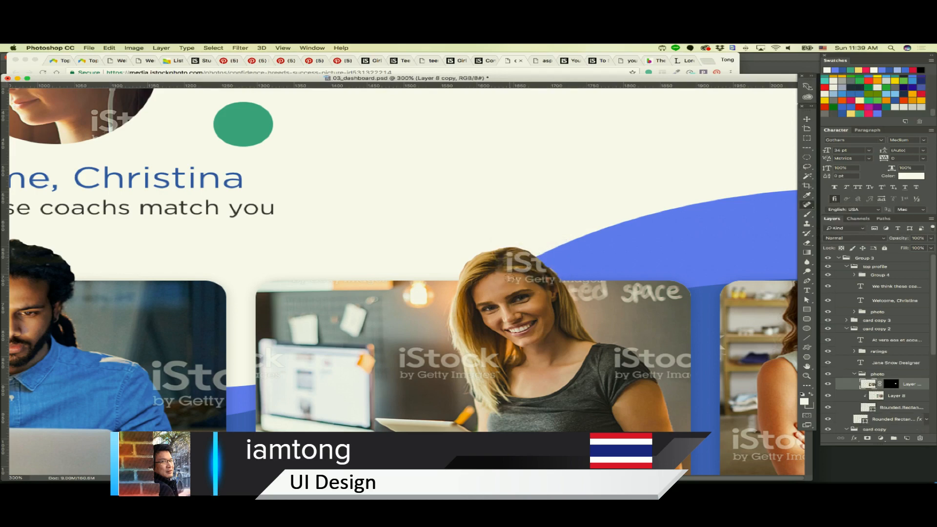
mouse_move(509, 279)
left_mouse_down()
mouse_move(532, 281)
mouse_move(508, 281)
mouse_move(528, 268)
mouse_move(510, 263)
mouse_move(532, 254)
mouse_move(523, 263)
mouse_move(550, 271)
mouse_move(546, 279)
left_mouse_up()
left_click(520, 281)
left_click(512, 280)
left_click(508, 278)
left_click(509, 254)
left_click(513, 253)
left_click(543, 277)
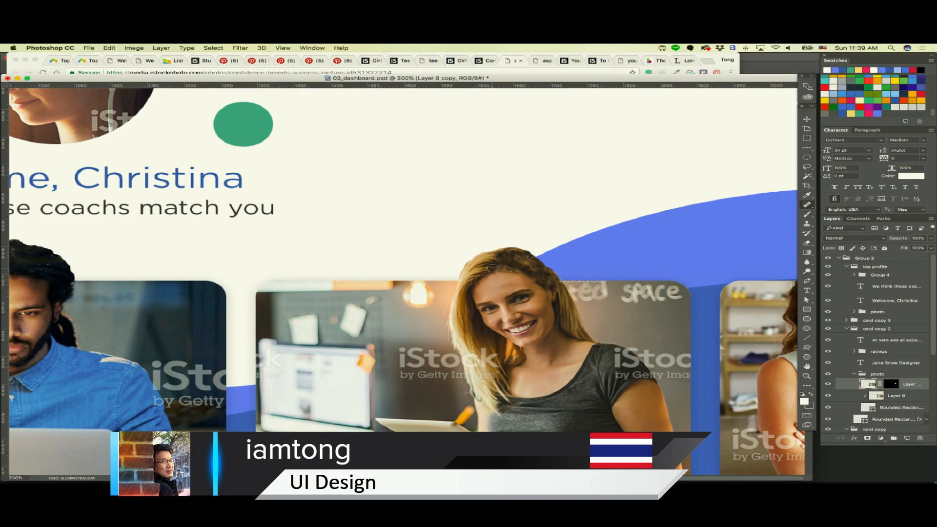
mouse_move(491, 267)
left_mouse_down()
mouse_move(536, 260)
mouse_move(562, 284)
left_mouse_up()
Try the Clone Stamp on the outer edge of the woman's hair on Layer 8 copy, undo the stroke and check the whole dashboard
left_click(807, 223)
left_click(839, 224)
left_click(566, 301, "alt")
left_click_drag(534, 268, 551, 277)
key("super+z")
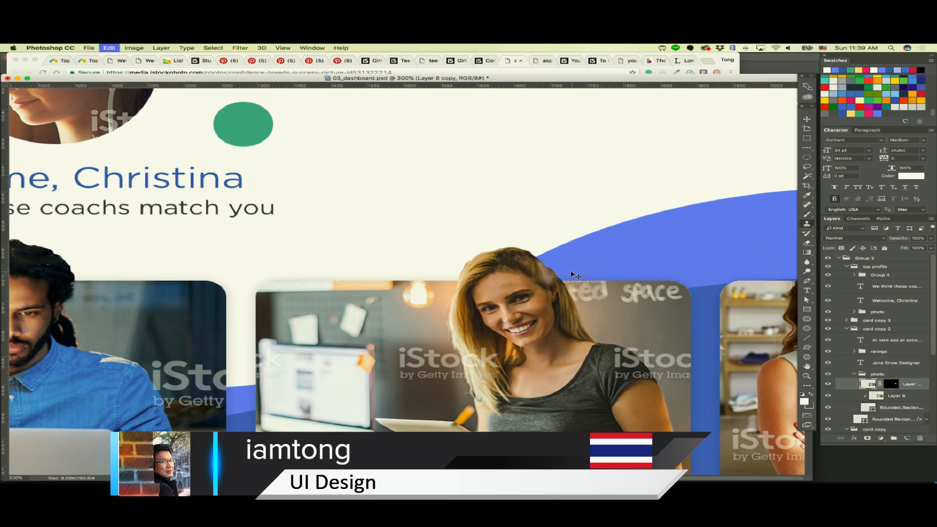
left_click(568, 305, "alt")
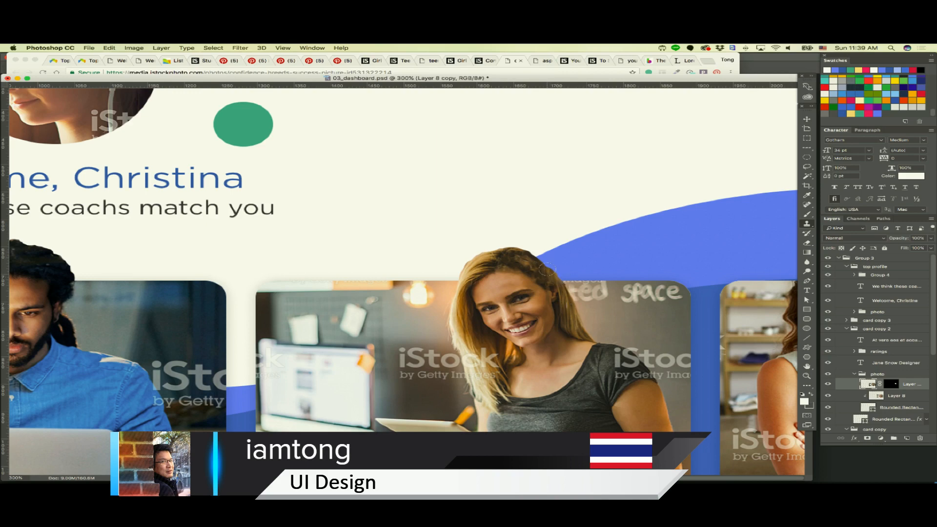
key("v")
key("super+minus")
key("super+minus")
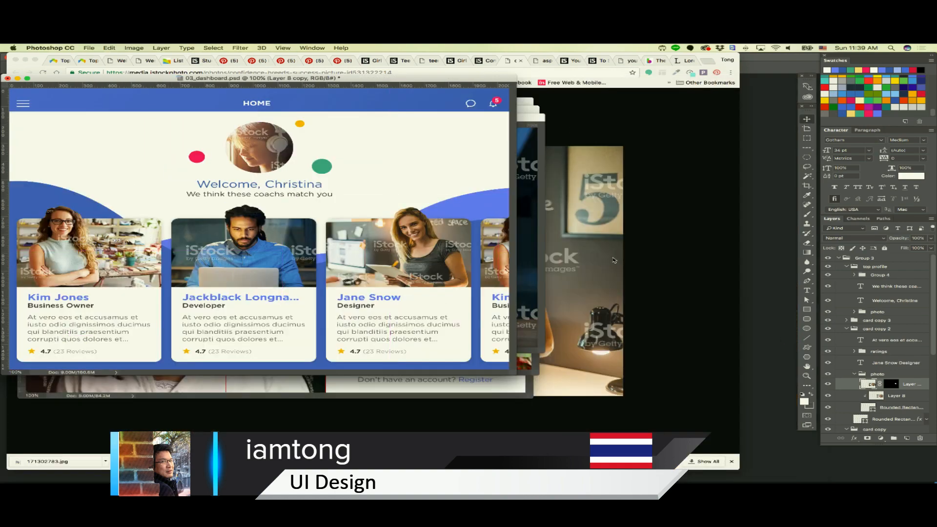
Retouch the woman's hair on the third coach card with the Clone Stamp and view the dashboard at 100%
key("super+plus")
key("super+plus")
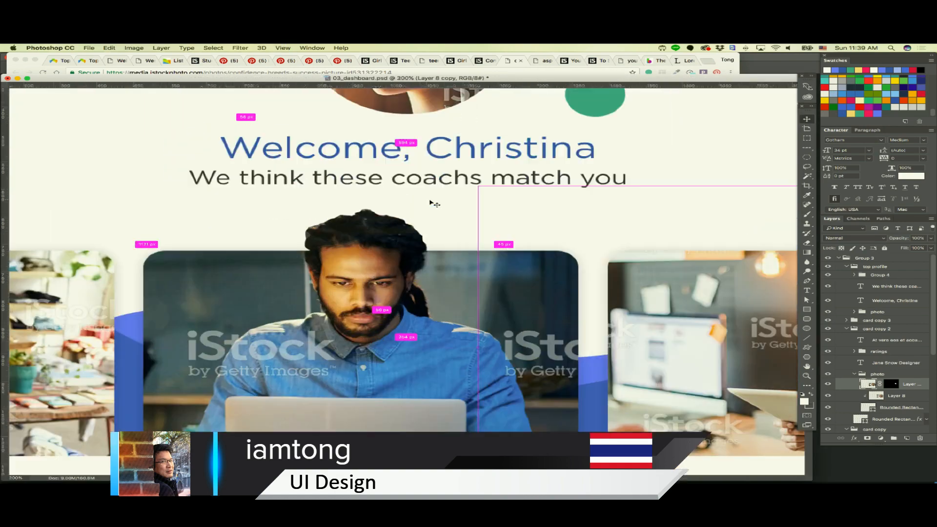
scroll(434, 204, "down", 3)
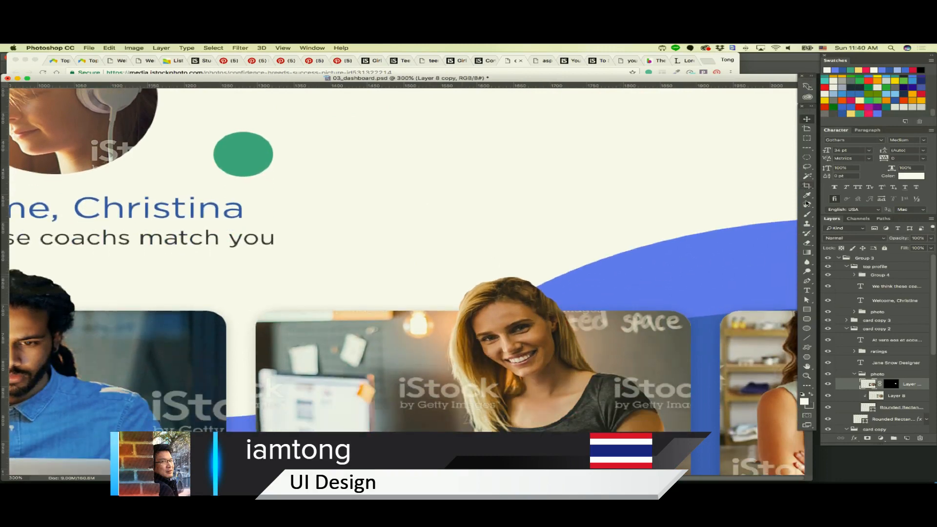
left_click(807, 223)
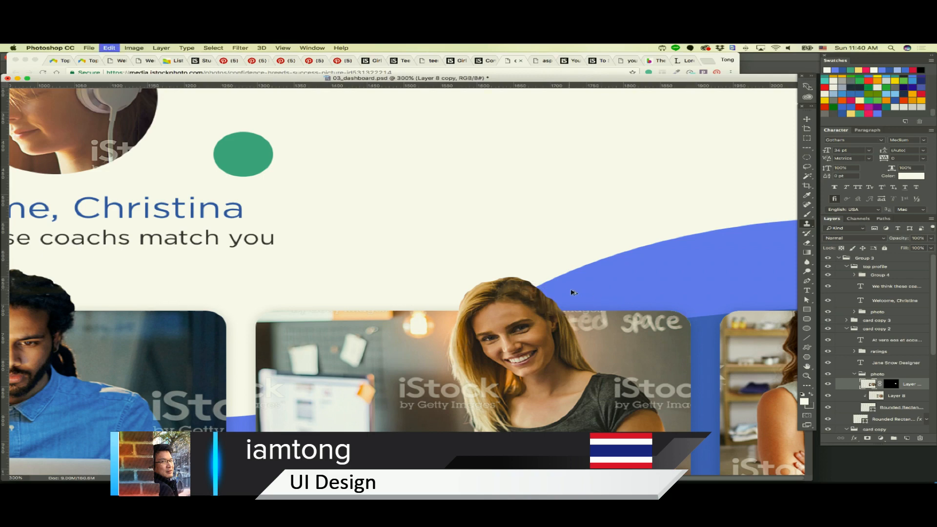
left_click(515, 286, "alt")
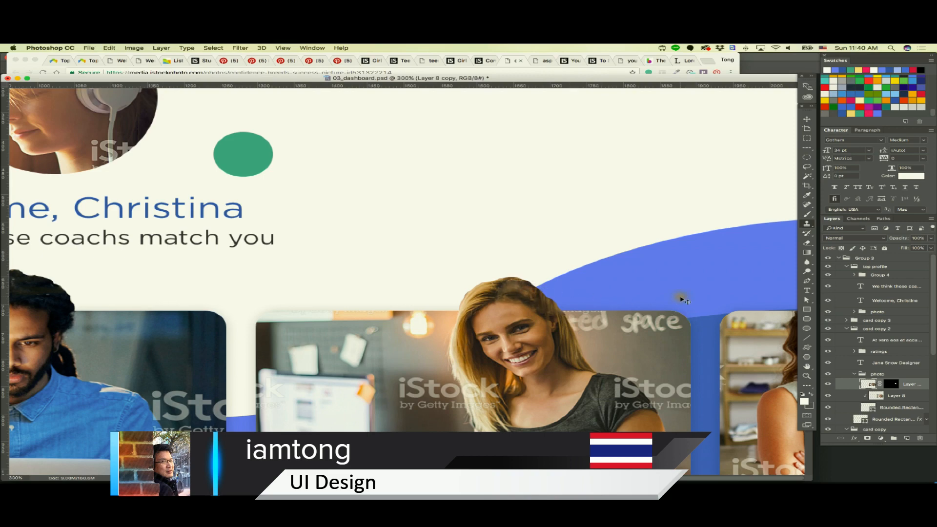
key("v")
key("super+1")
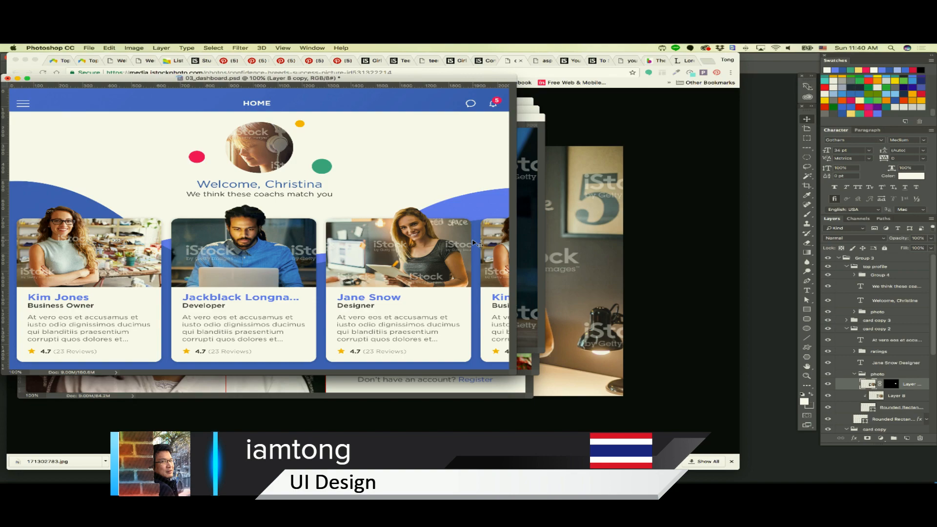
Select the cutout layer of the first coach card's woman and heal the watermark out of the hair at her crown
left_click_drag(359, 81, 498, 116)
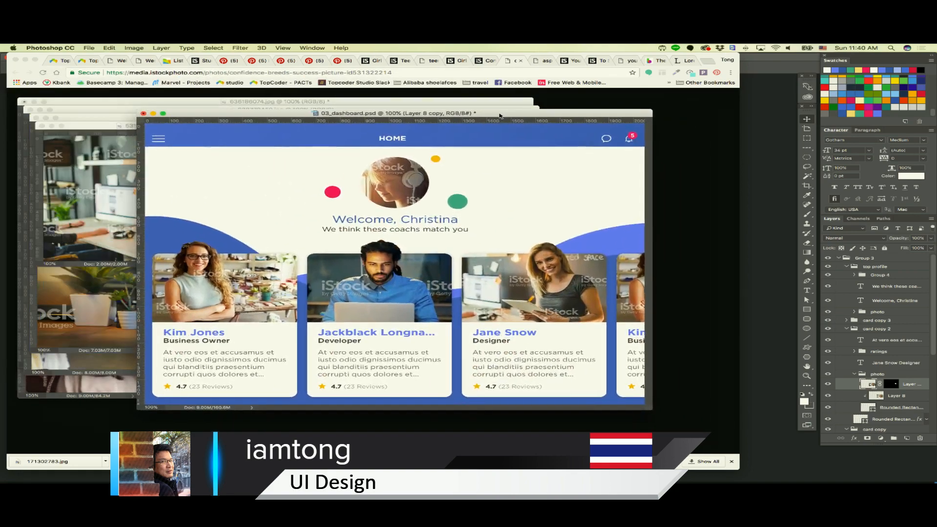
key("super+plus")
key("super+plus")
scroll(245, 221, "left", 8)
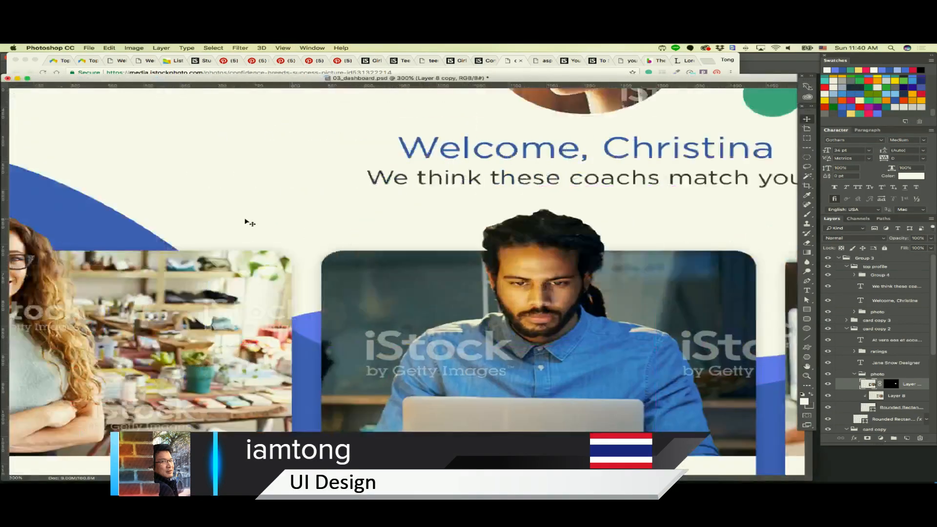
right_click(135, 229)
left_click(143, 230)
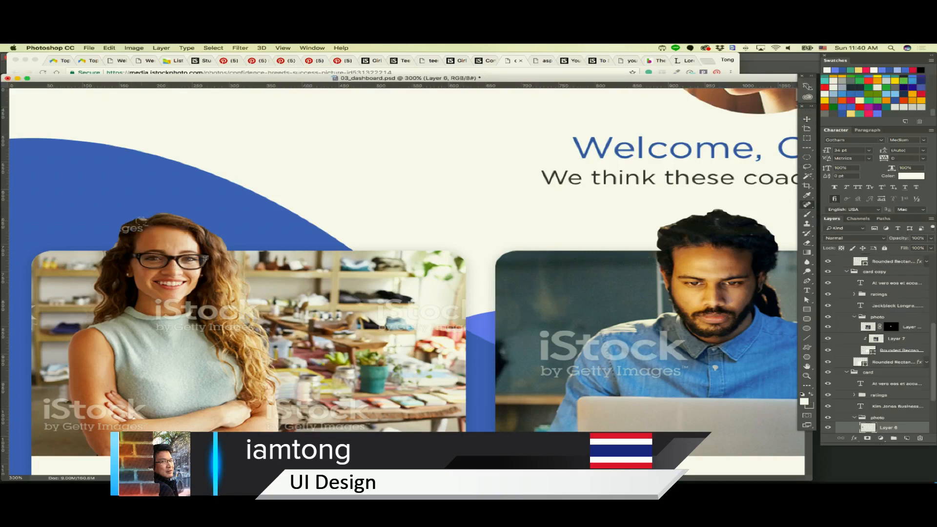
left_click(143, 219)
key("super+z")
scroll(889, 310, "down", 3)
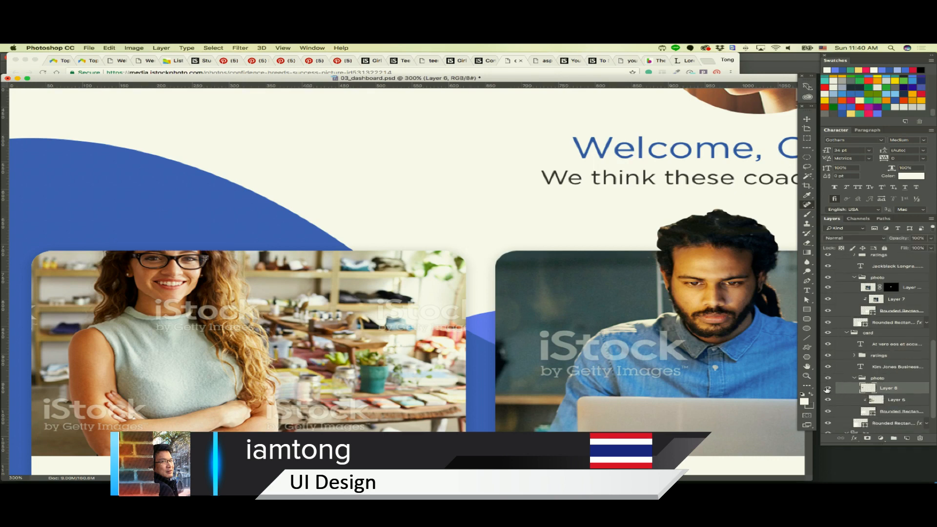
left_click(828, 389)
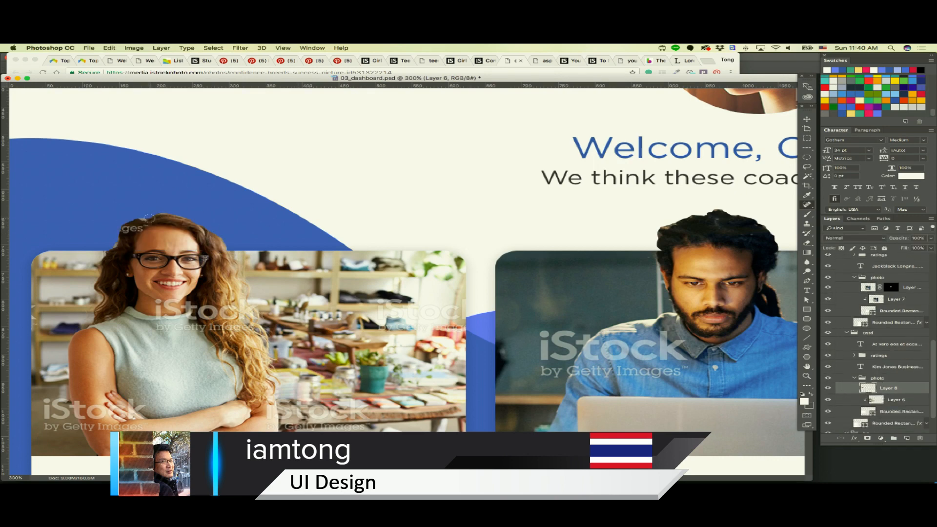
mouse_move(145, 224)
left_mouse_down()
mouse_move(126, 231)
mouse_move(141, 228)
left_mouse_up()
Clean up the leftover edge around the hair of the first coach card's woman using Lasso selections
left_click(807, 167)
left_click(839, 166)
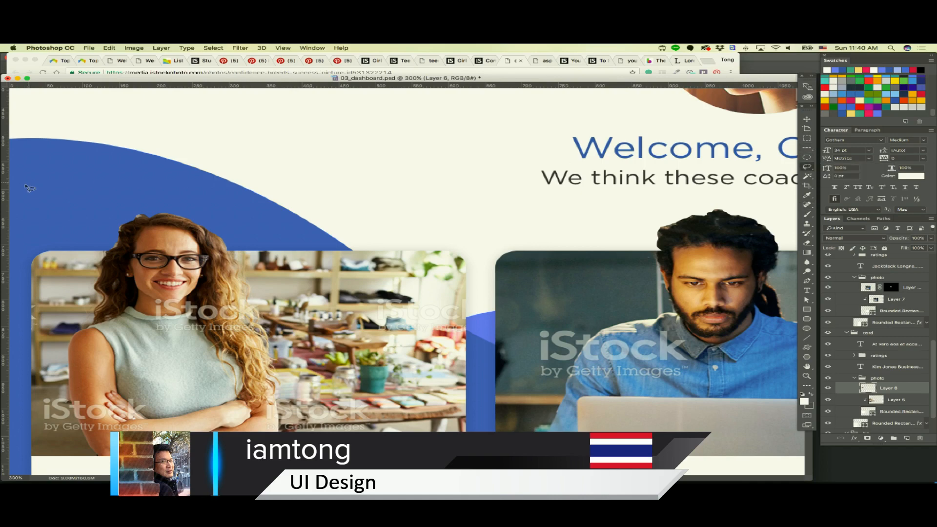
mouse_move(143, 219)
left_mouse_down()
mouse_move(128, 225)
mouse_move(120, 249)
mouse_move(78, 213)
mouse_move(141, 192)
left_mouse_up()
left_click_drag(112, 229, 119, 197)
key("super+minus")
key("super+minus")
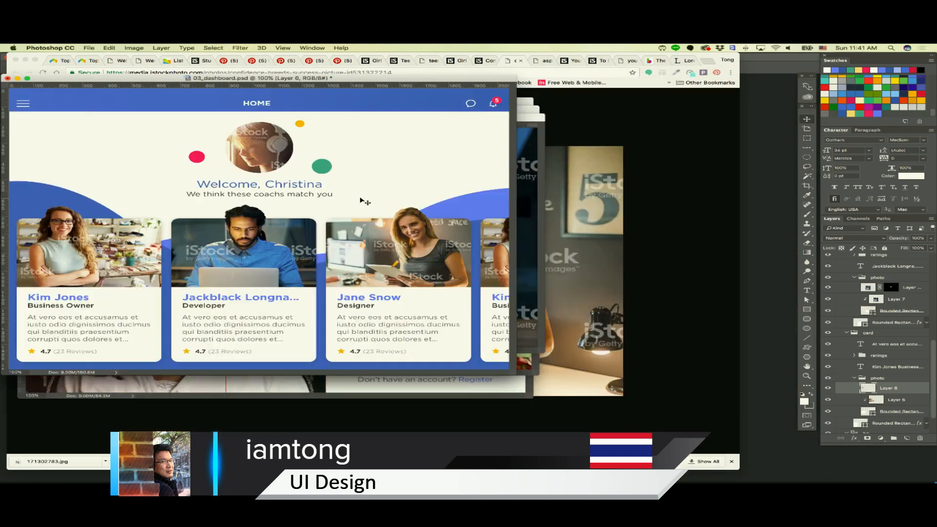
Collapse Group 3 in 03_dashboard.psd and add a new layer group named menu above it
left_click_drag(388, 80, 554, 146)
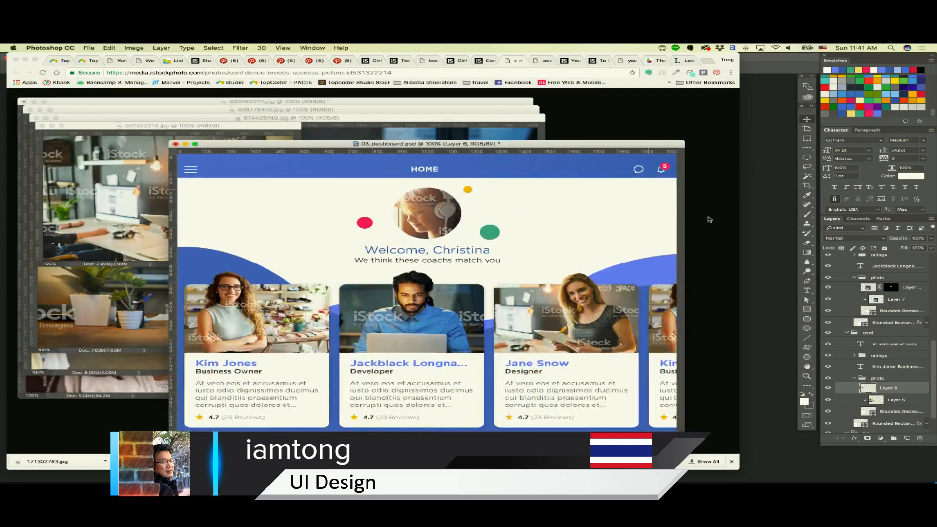
scroll(855, 276, "up", 5)
left_click(839, 258)
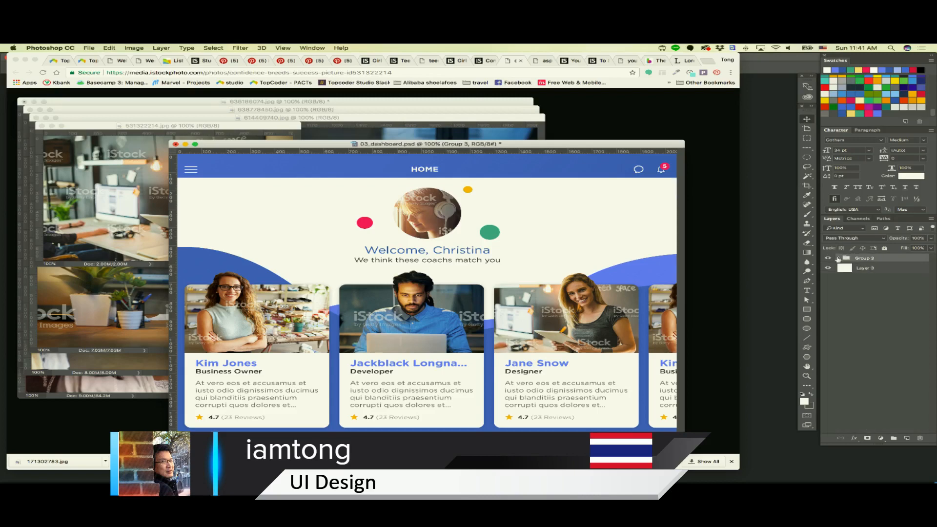
left_click(893, 438)
type("menu")
key("Return")
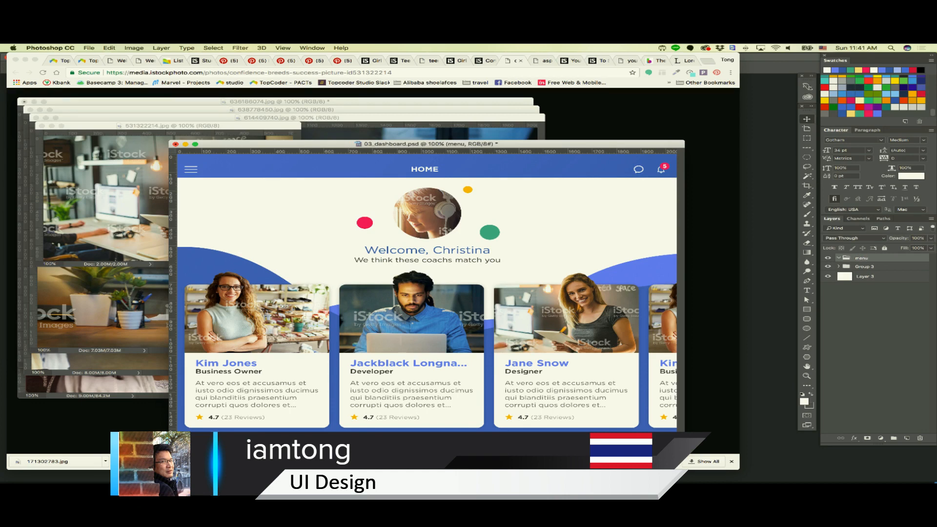
left_click(865, 270)
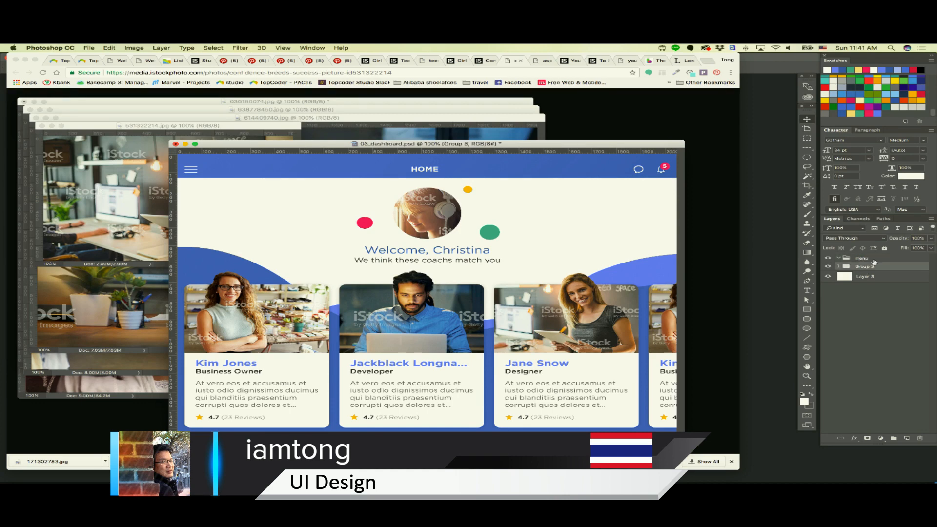
Add a new layer inside the menu group and fill it with the light periwinkle-blue swatch after trying a darker blue
left_click(873, 258)
left_click(907, 438)
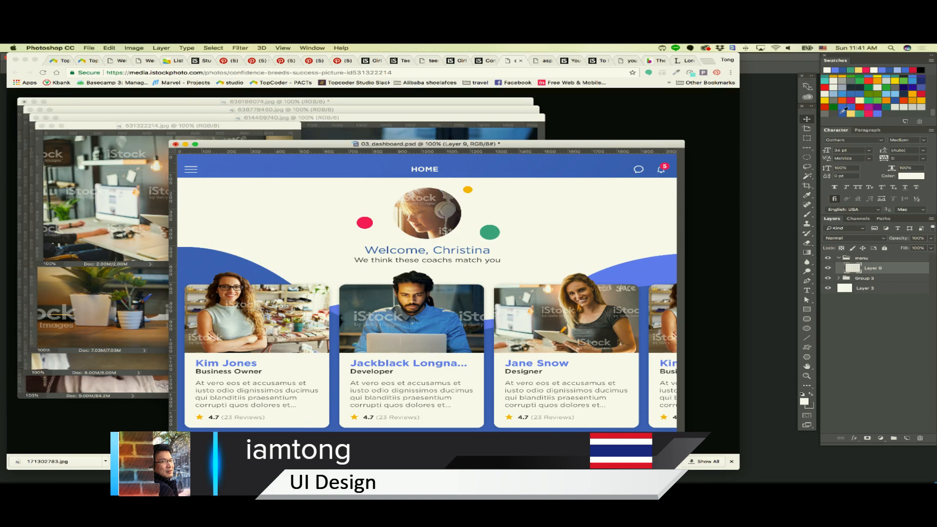
left_click(843, 110)
key("alt+BackSpace")
key("c")
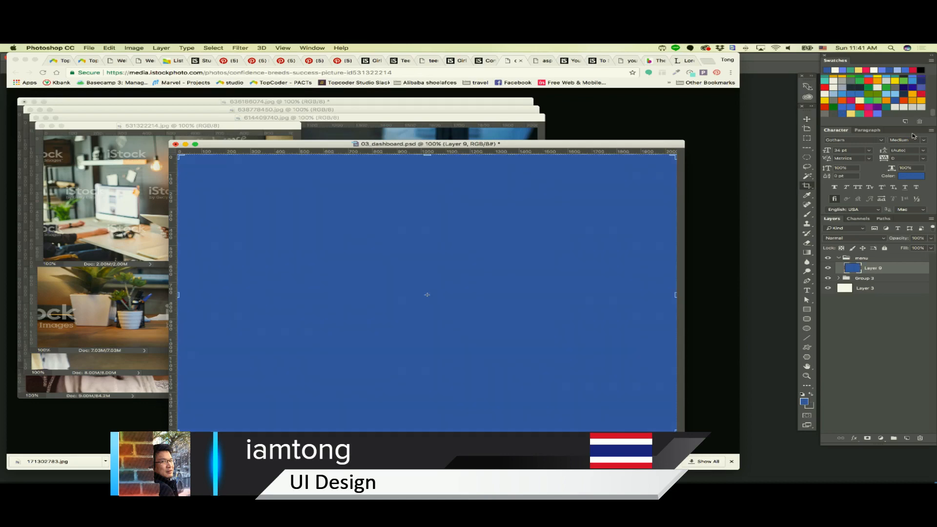
left_click(880, 113)
key("alt+BackSpace")
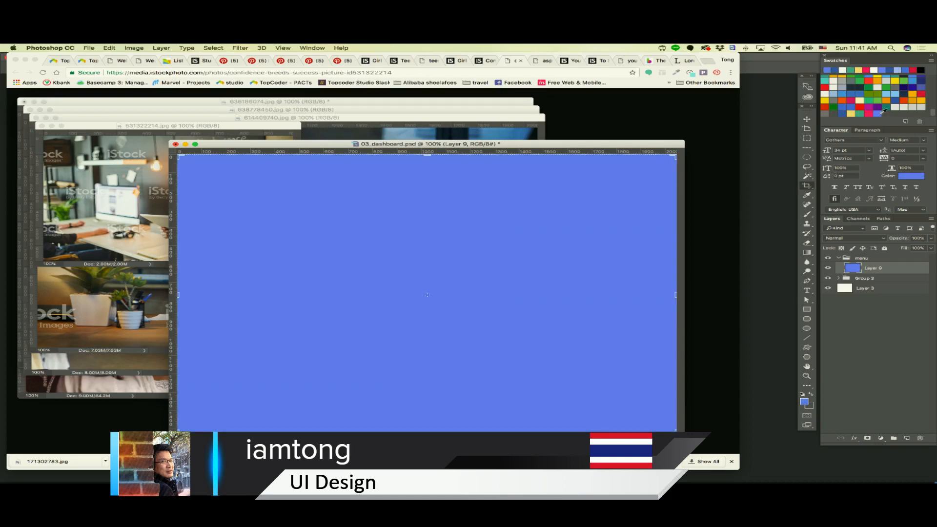
key("v")
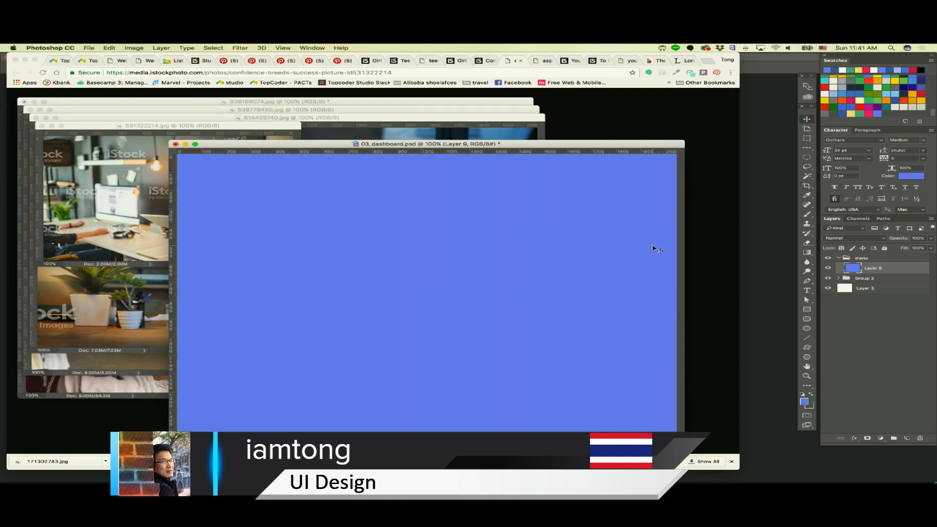
Close the four stock photo documents without saving changes
left_click(221, 128)
key("super+w")
left_click(337, 120)
key("super+w")
left_click(338, 123)
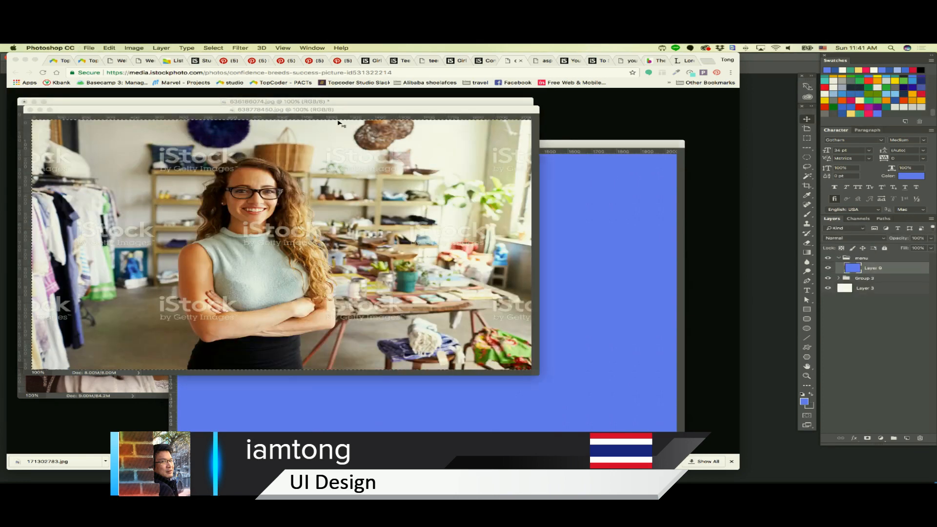
key("super+w")
left_click(338, 123)
key("super+w")
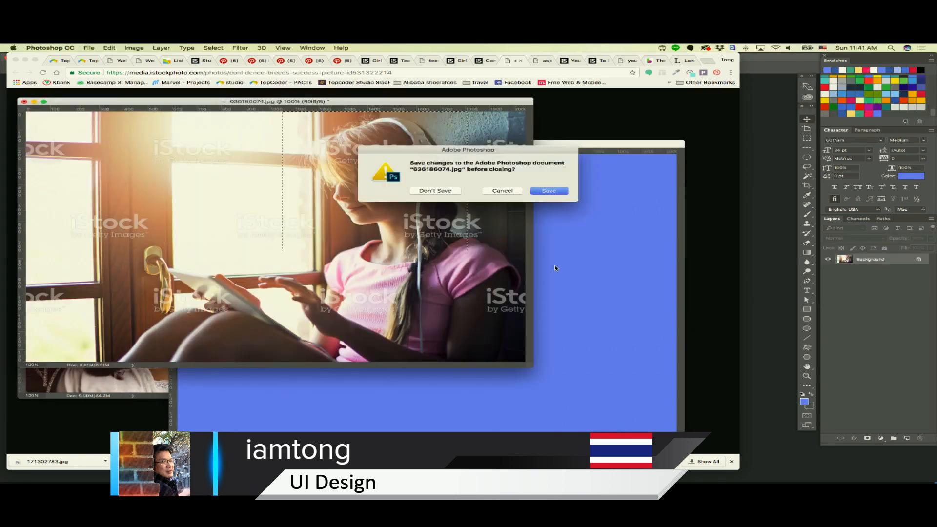
left_click(427, 190)
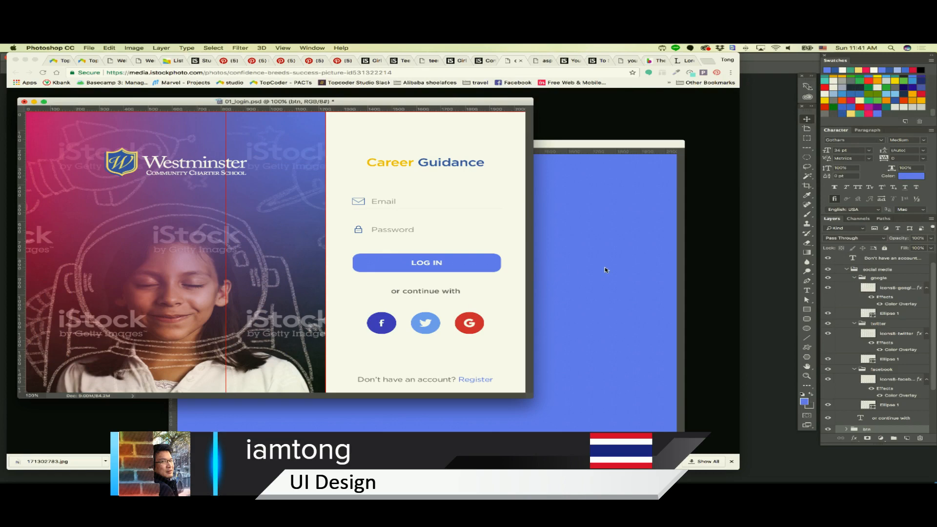
Delete the blue fill layer from the menu group in 03_dashboard.psd and show the guides
left_click(605, 270)
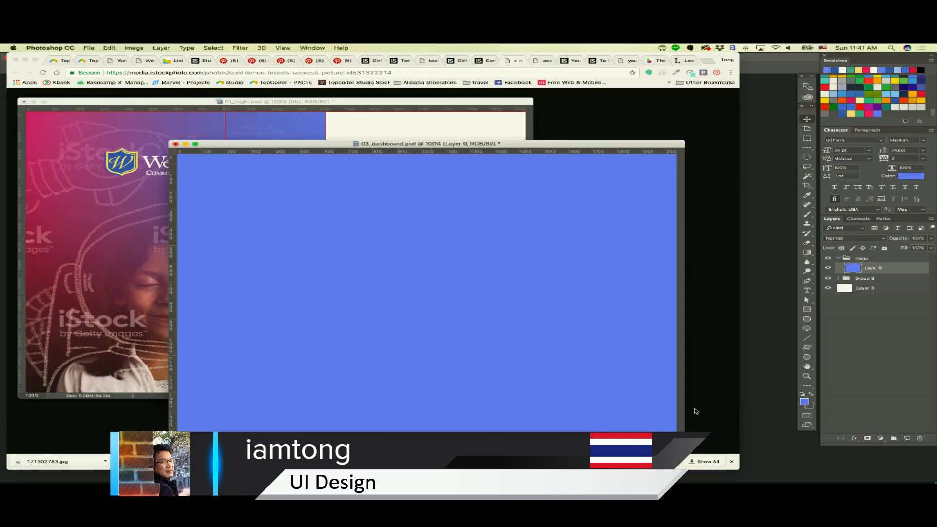
key("BackSpace")
key("super+semicolon")
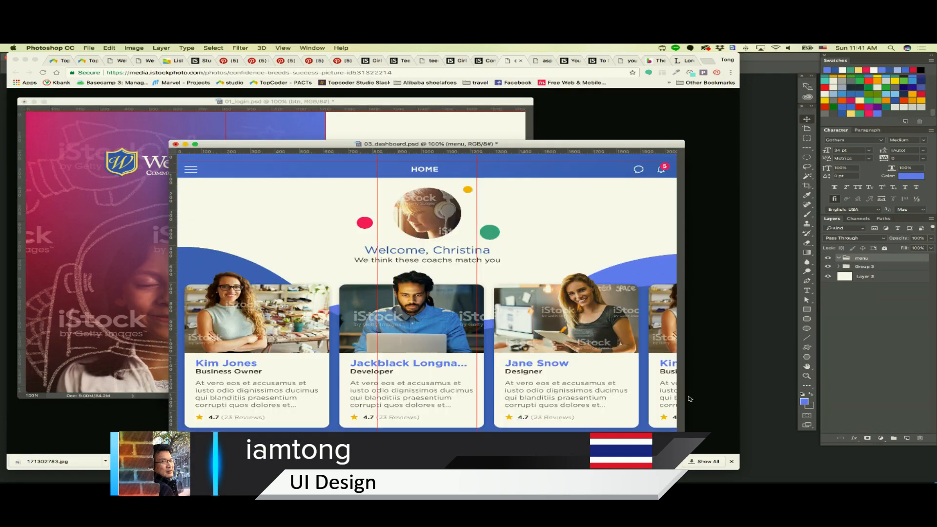
Draw a periwinkle-blue rectangle about 800 px wide along the dashboard's left edge inside the menu group
left_click_drag(684, 441, 722, 457)
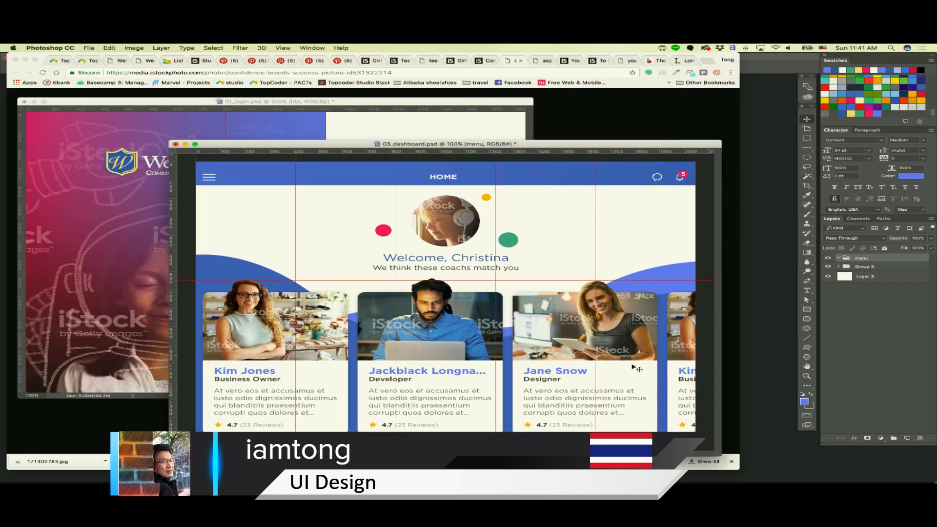
left_click(807, 310)
left_click_drag(396, 161, 195, 432)
key("a")
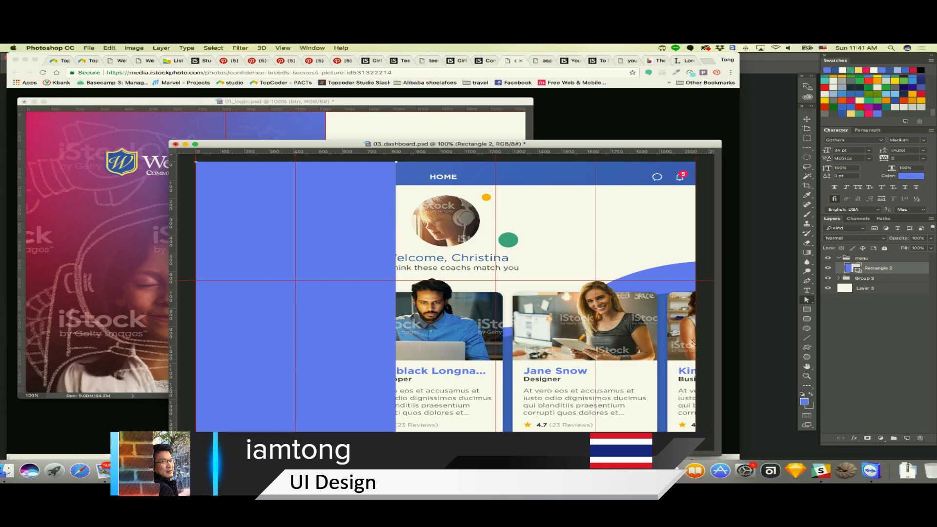
key("shift+Left")
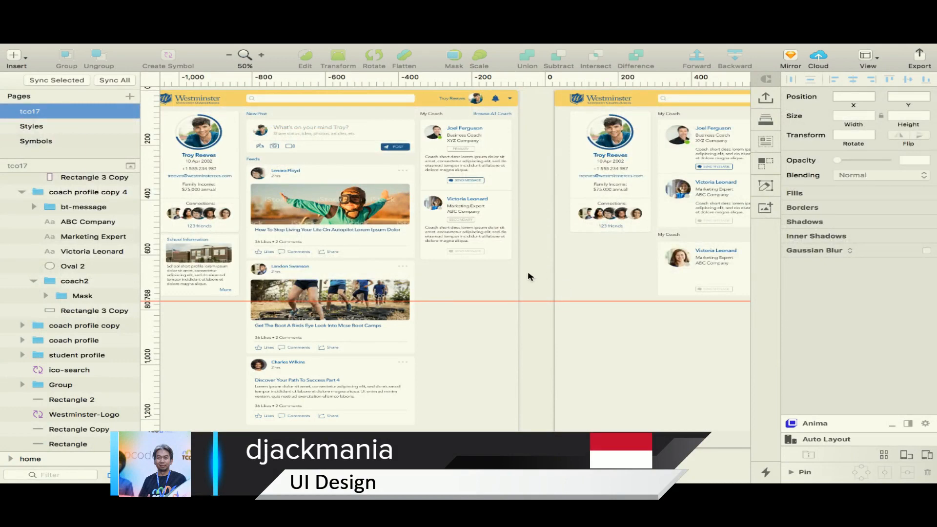
Examine the home and coach artboards, comparing the coach cards on the coach page in Sketch
scroll(529, 275, "right", 5)
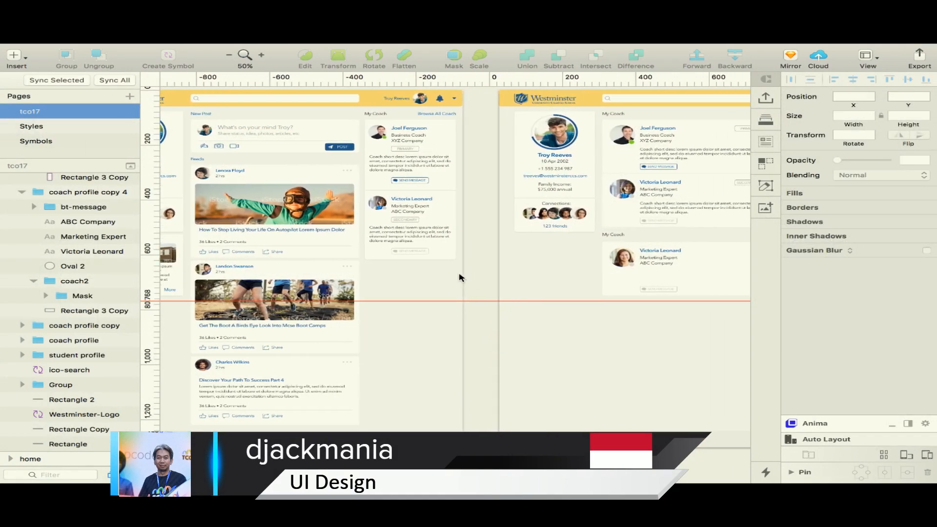
scroll(462, 278, "left", 5)
scroll(463, 276, "up", 2)
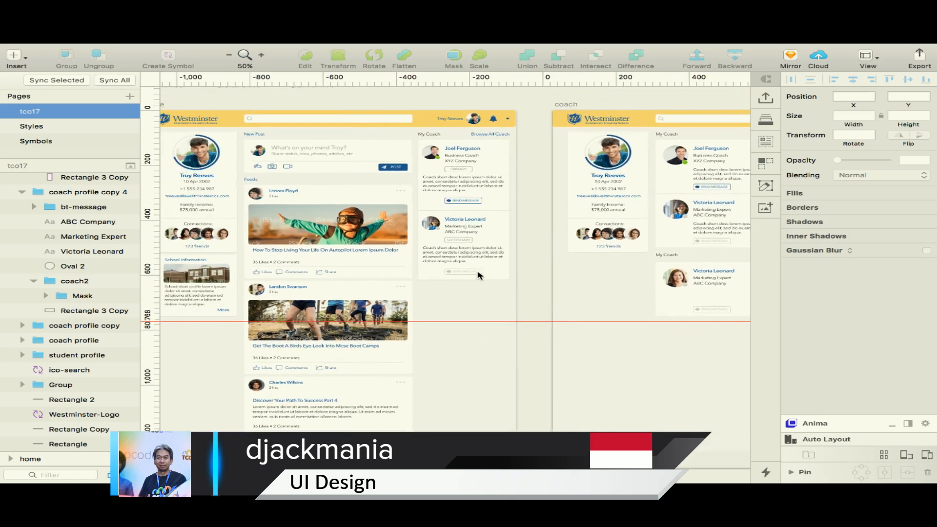
scroll(479, 275, "right", 15)
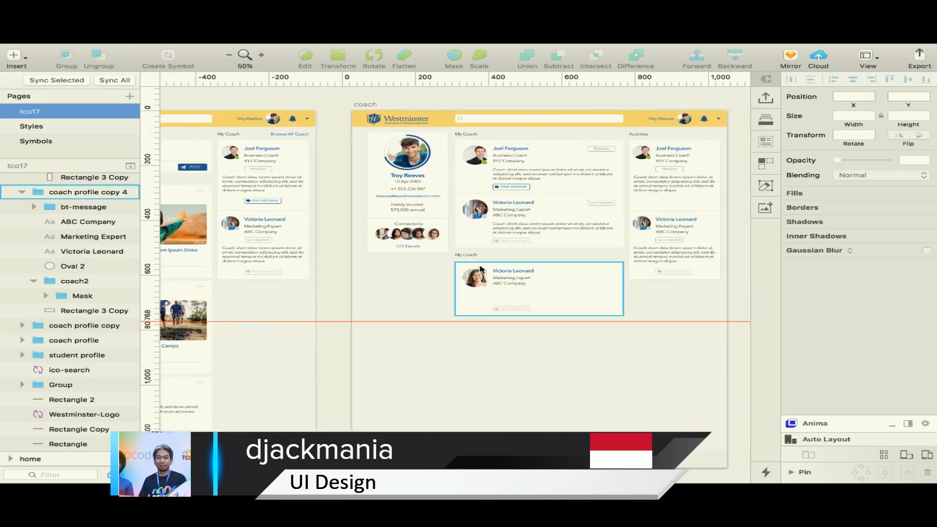
scroll(485, 269, "up", 5)
scroll(492, 271, "right", 12)
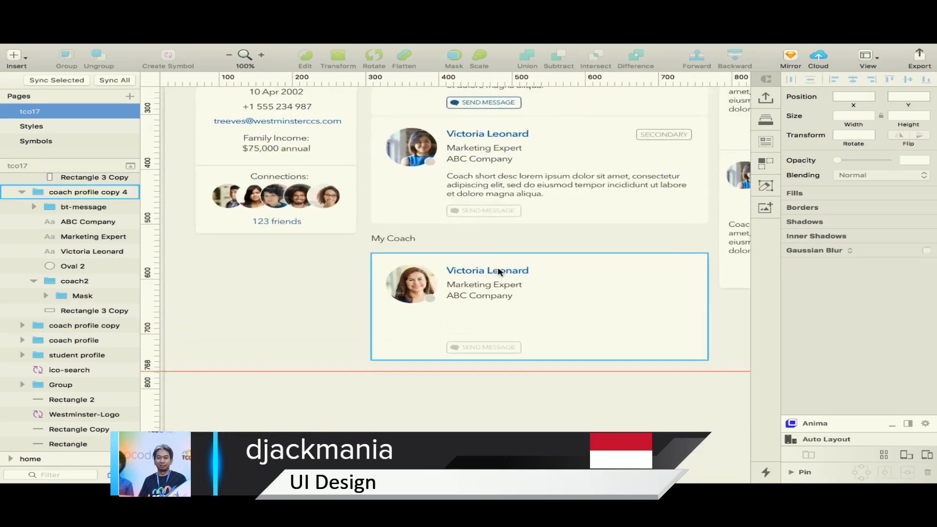
scroll(488, 266, "down", 5)
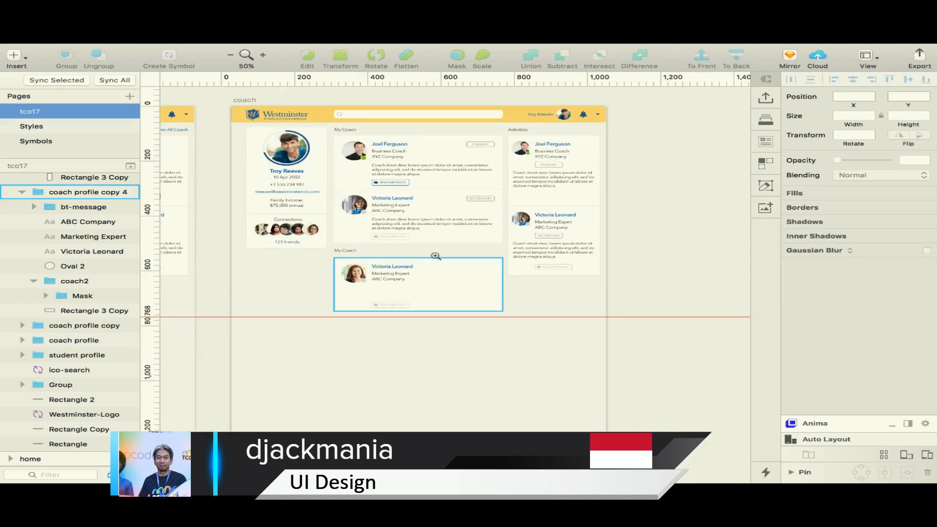
scroll(434, 255, "up", 5)
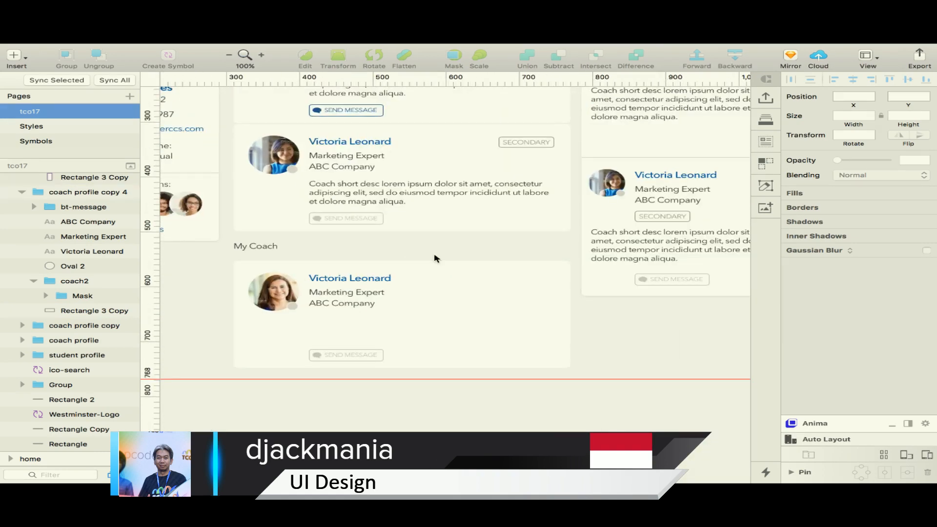
scroll(436, 259, "up", 3)
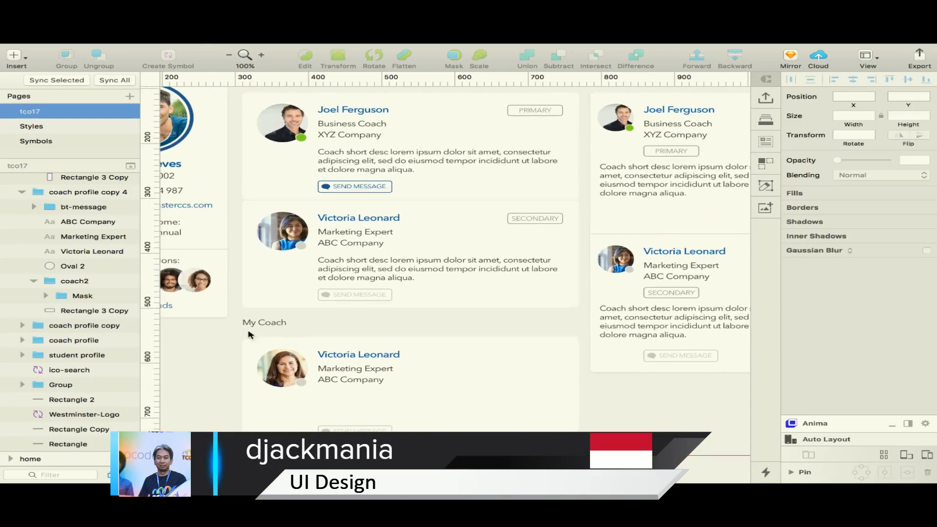
Change the lower My Coach heading on the coach artboard to Other Coach
right_click(254, 325)
left_click(249, 323)
double_click(247, 323)
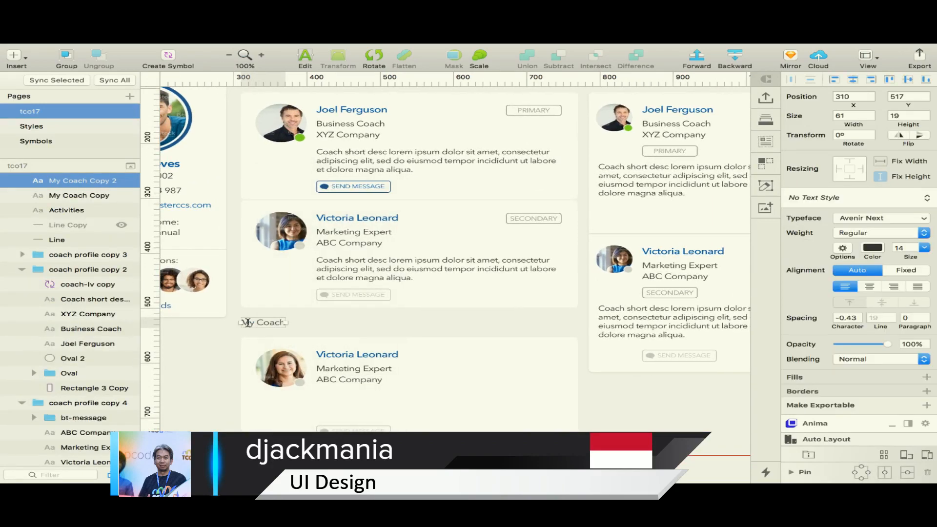
key("BackSpace")
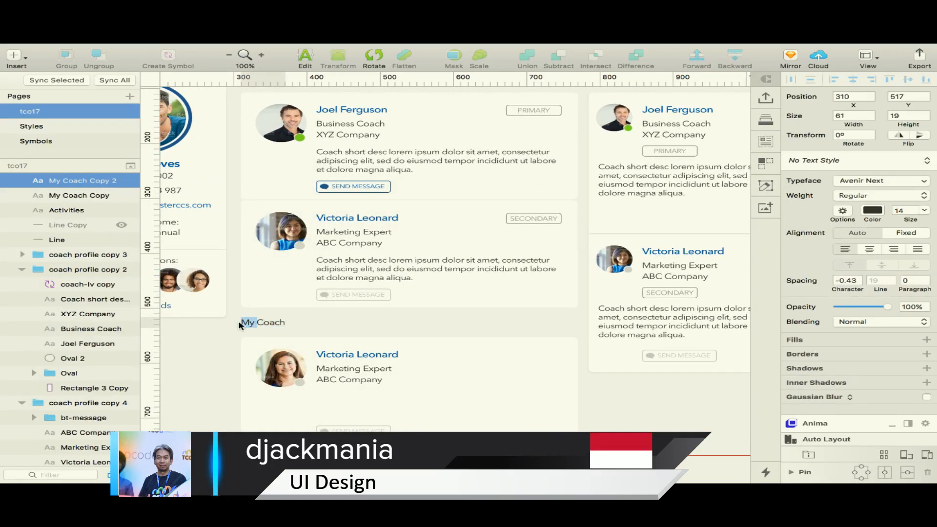
type("Other")
key("Escape")
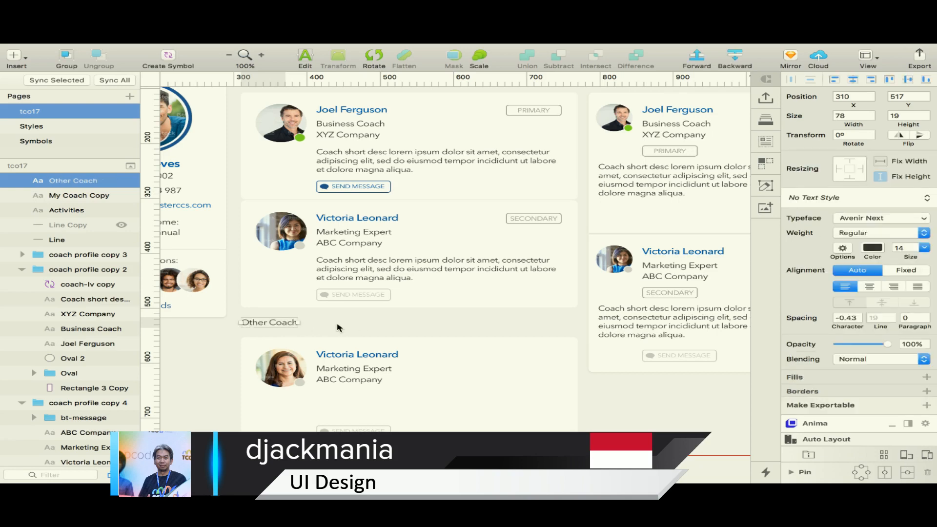
Reword the heading above the lowest coach card to Available Coach
double_click(283, 323)
double_click(255, 322)
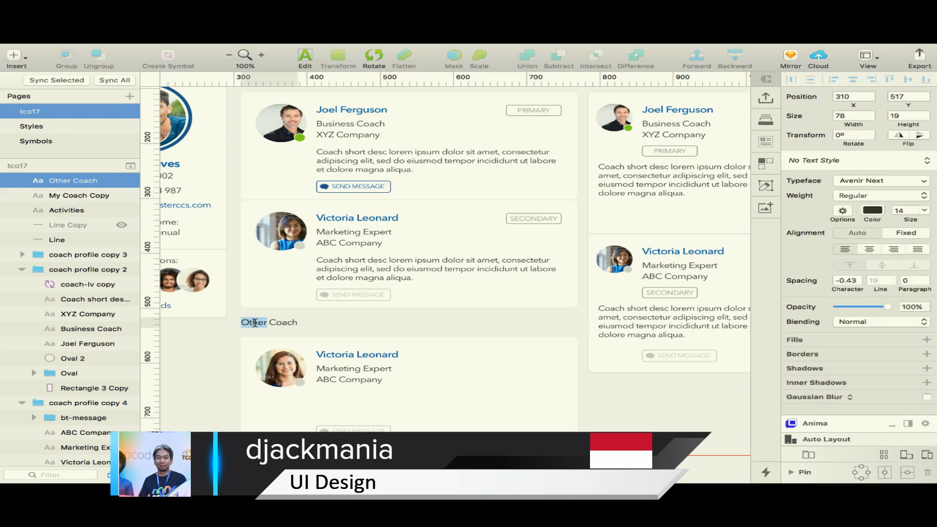
type("Available")
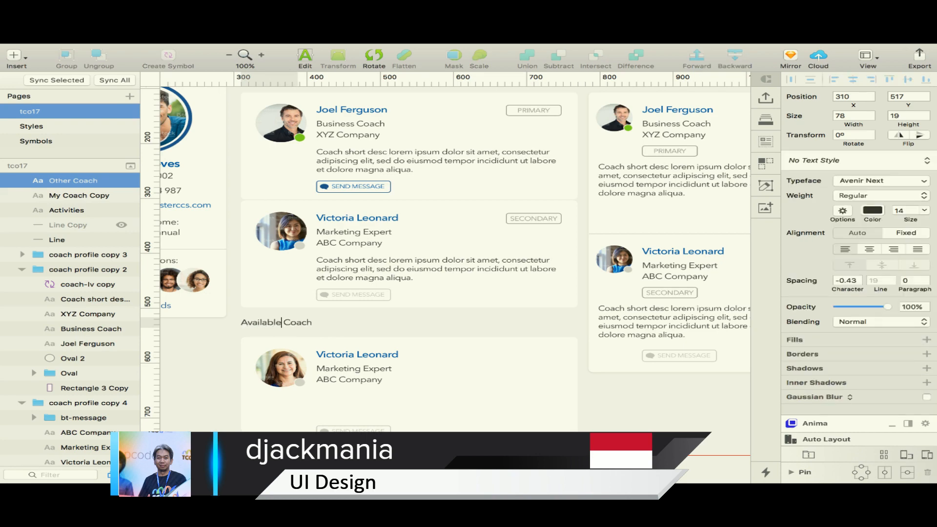
key("Escape")
left_click(374, 326)
Review the coach artboard's cards at different zoom levels and check the Topcoder forum thread in Safari
key("z")
left_click(400, 324, "alt")
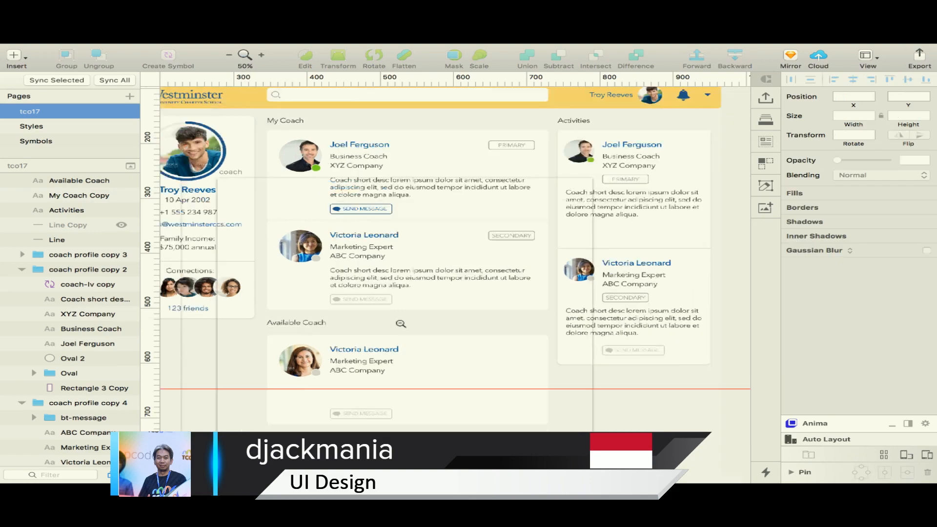
key("z")
left_click(395, 302)
key("z")
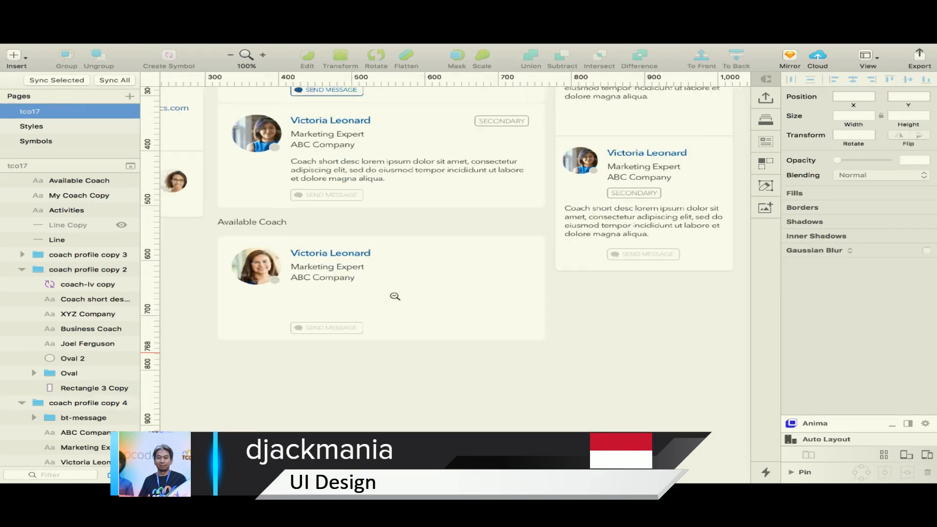
left_click(395, 296, "alt")
scroll(394, 299, "right", 5)
key("super+Tab")
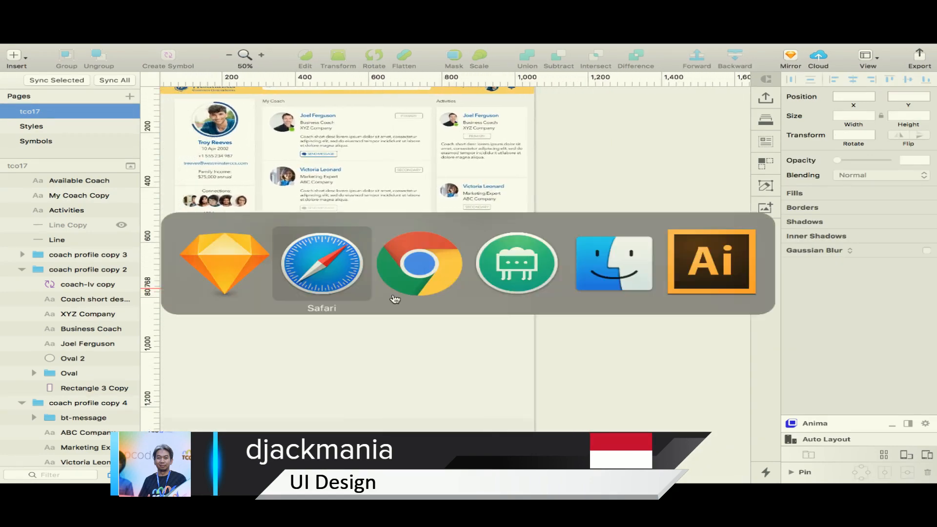
key("super+Tab")
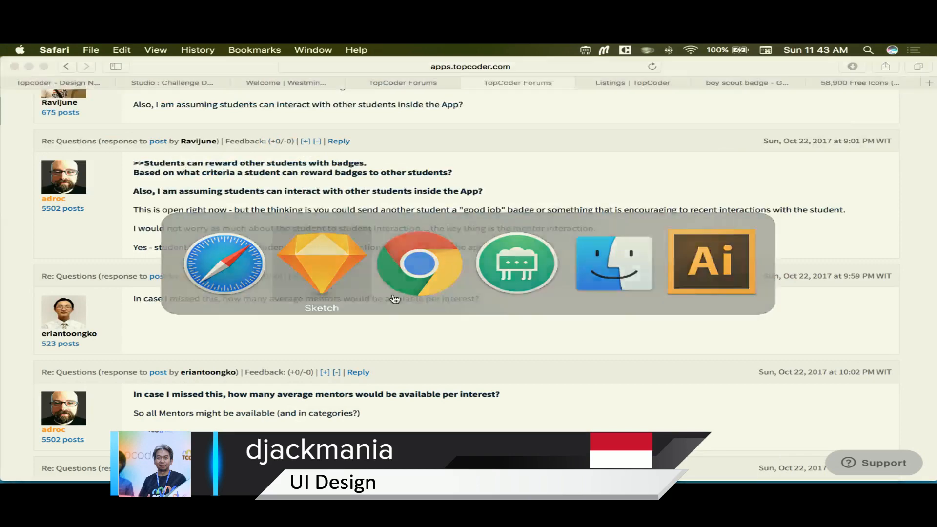
Move the Career Coach Profile notes from above the home artboard to the right of the coach artboard
key("z")
left_click(394, 298, "alt")
scroll(394, 298, "left", 5)
scroll(395, 298, "left", 2)
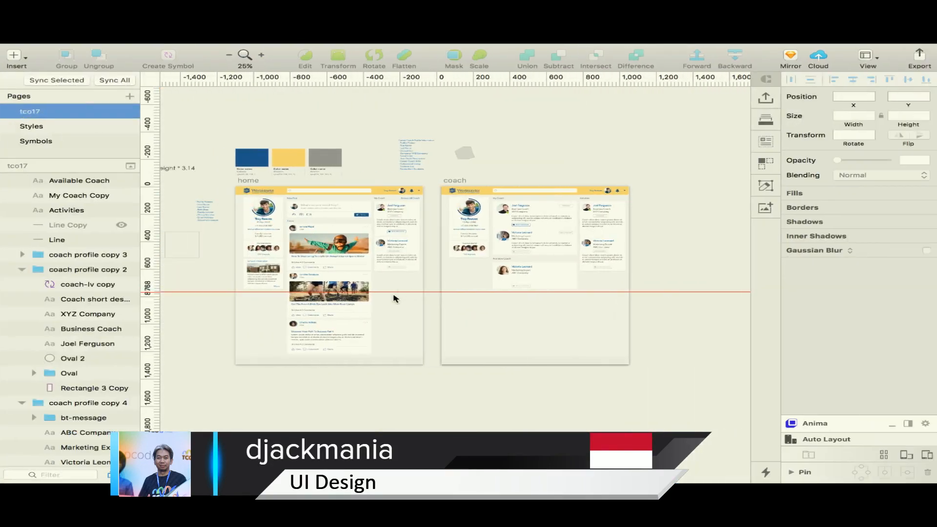
left_click_drag(409, 165, 687, 306)
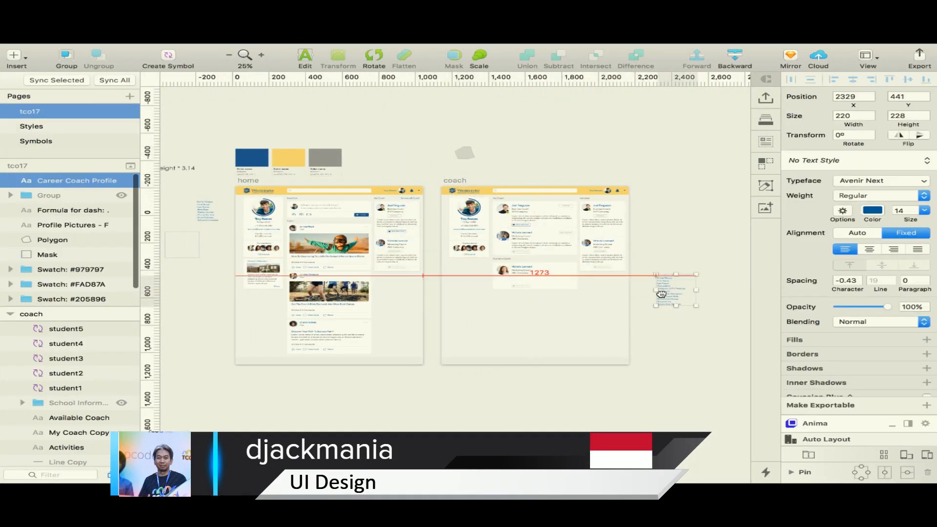
Delete the dash formula note and the leftover Mask shape beside the home artboard
scroll(186, 226, "left", 3)
scroll(198, 226, "left", 3)
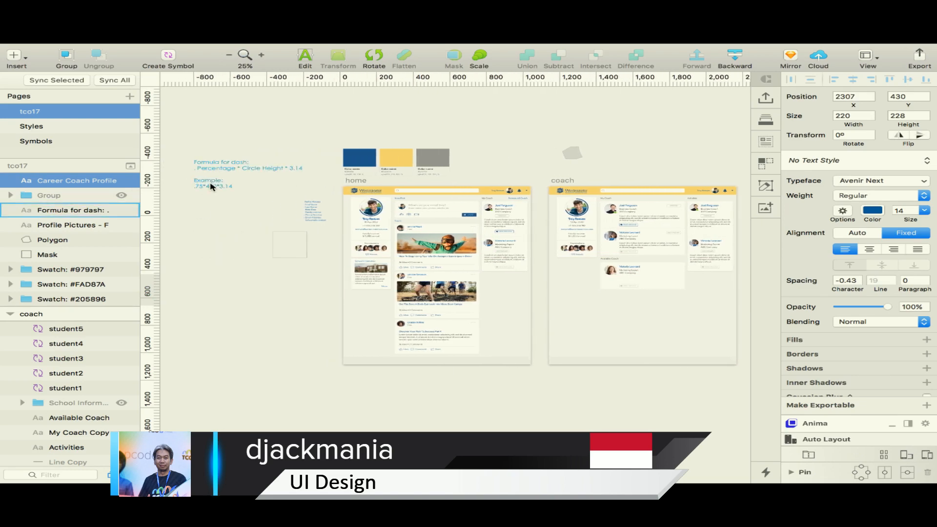
left_click(209, 184)
key("Delete")
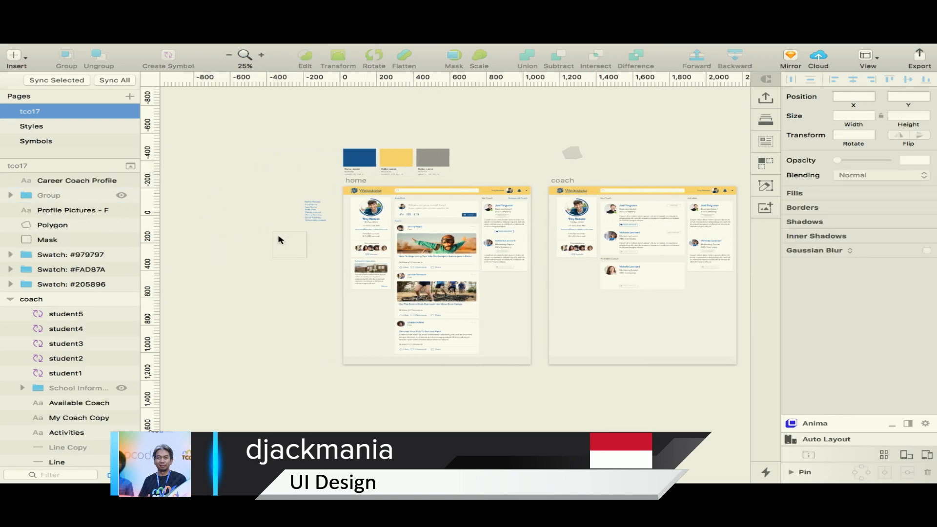
left_click(273, 238)
key("Delete")
scroll(437, 250, "right", 6)
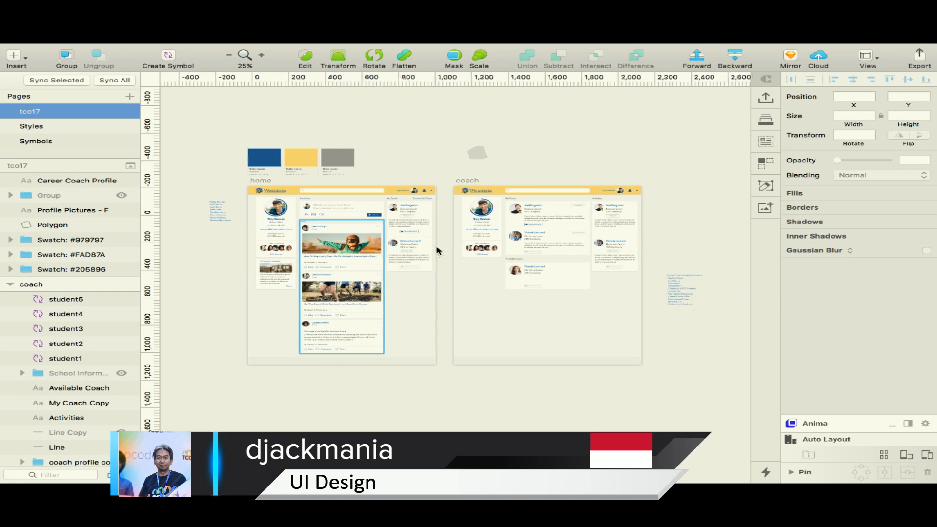
Move the Career Coach Profile notes above the coach artboard to about X 1878, Y -484, and select the coach artboard
key("z")
left_click(483, 244)
scroll(482, 246, "right", 4)
scroll(488, 245, "right", 5)
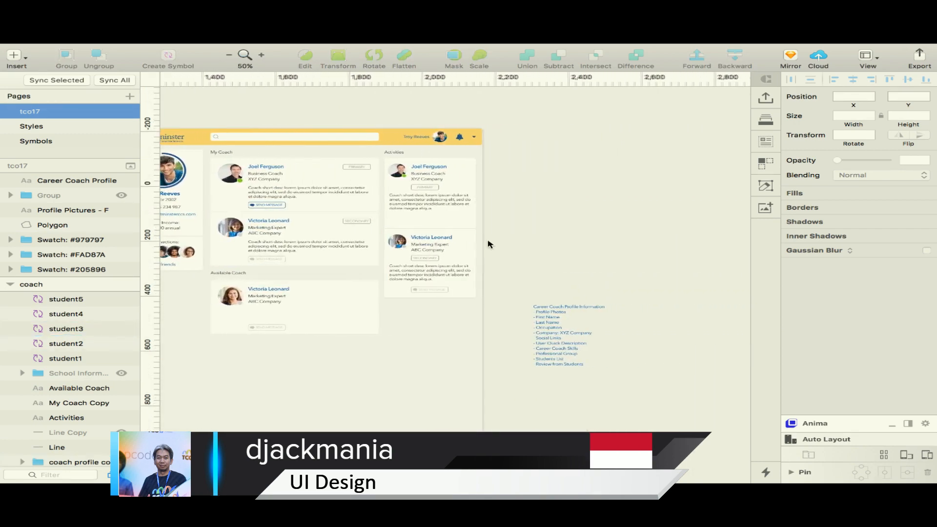
left_click(591, 312)
scroll(580, 328, "up", 2)
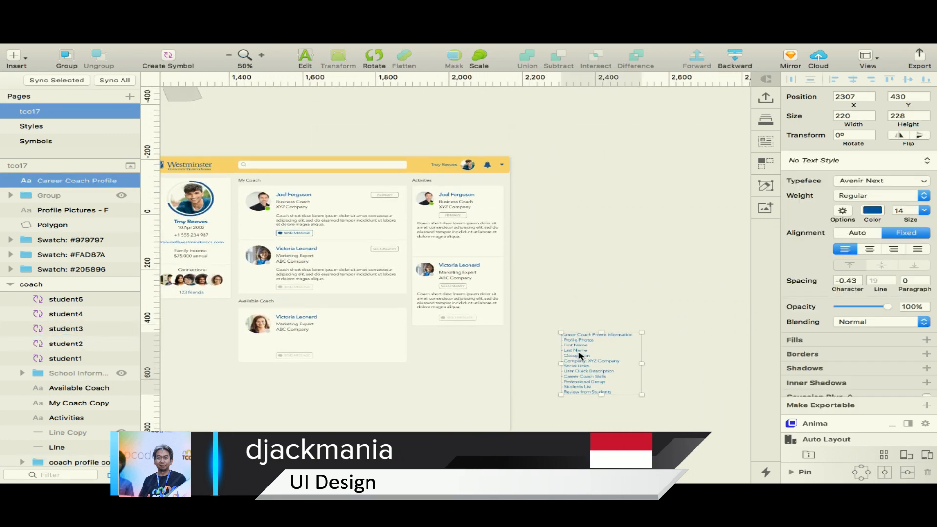
left_click_drag(578, 353, 421, 108)
scroll(590, 176, "left", 6)
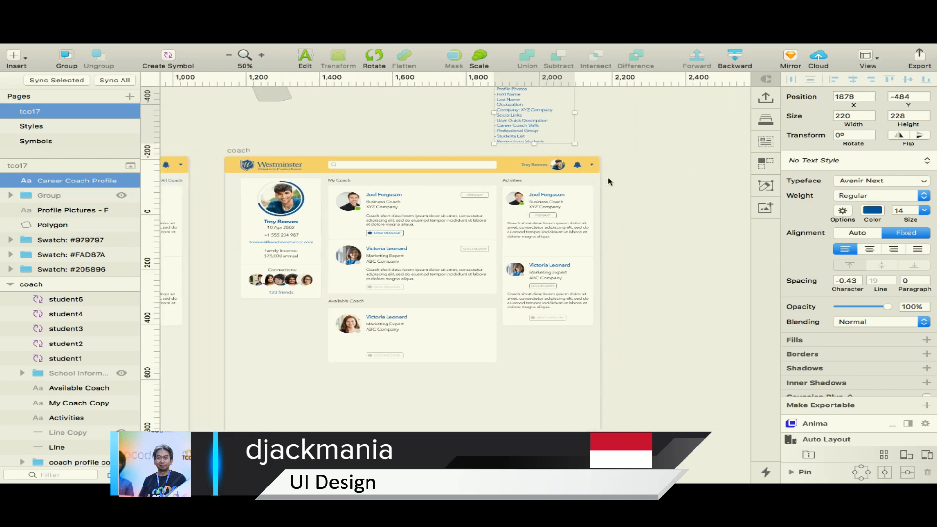
left_click(237, 152)
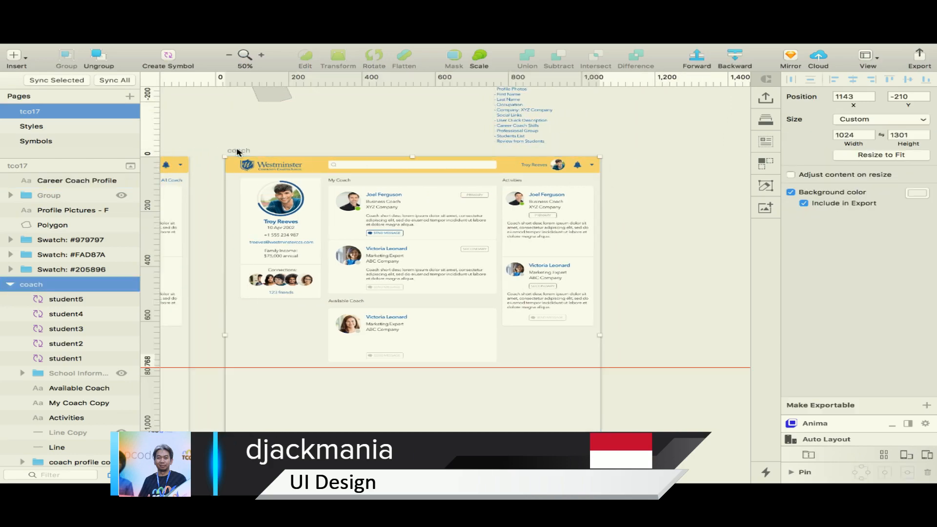